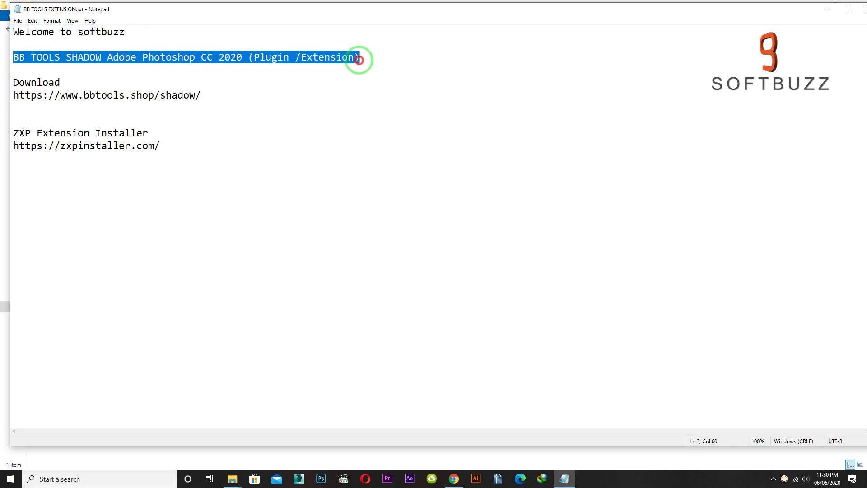
Highlight the download link in the notes and examine the BBTools Shadow page in Chrome, including its panel controls and purchase options.
{"action": "left_click_drag", "start_coordinate": [13, 84], "coordinate": [204, 99]}
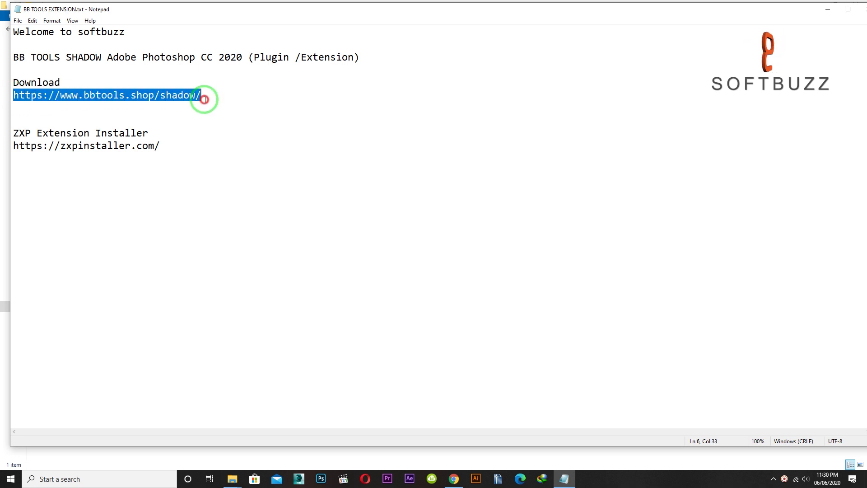
{"action": "left_click", "coordinate": [453, 478]}
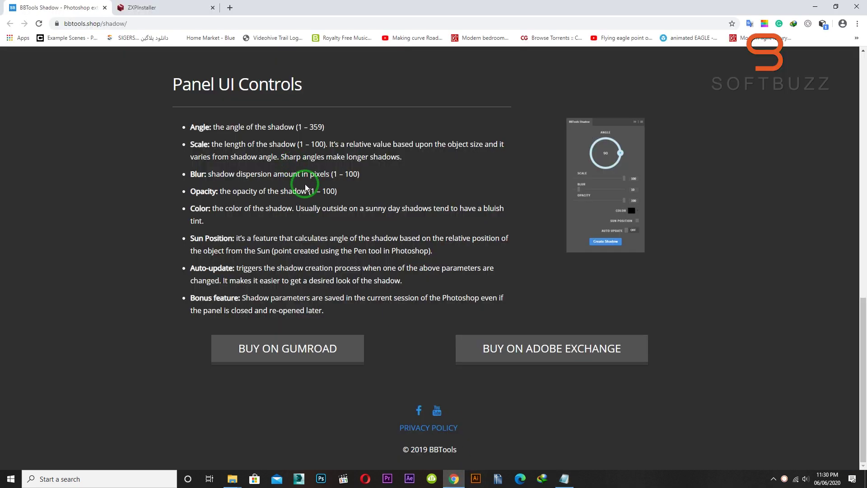
{"action": "scroll", "coordinate": [305, 187], "scroll_direction": "up", "scroll_amount": 13}
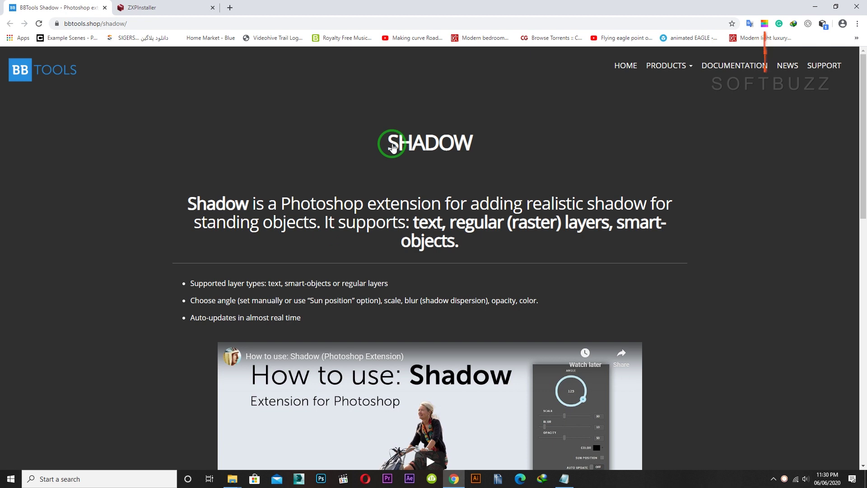
{"action": "left_click_drag", "start_coordinate": [188, 203], "coordinate": [211, 279]}
{"action": "scroll", "coordinate": [211, 279], "scroll_direction": "down", "scroll_amount": 2}
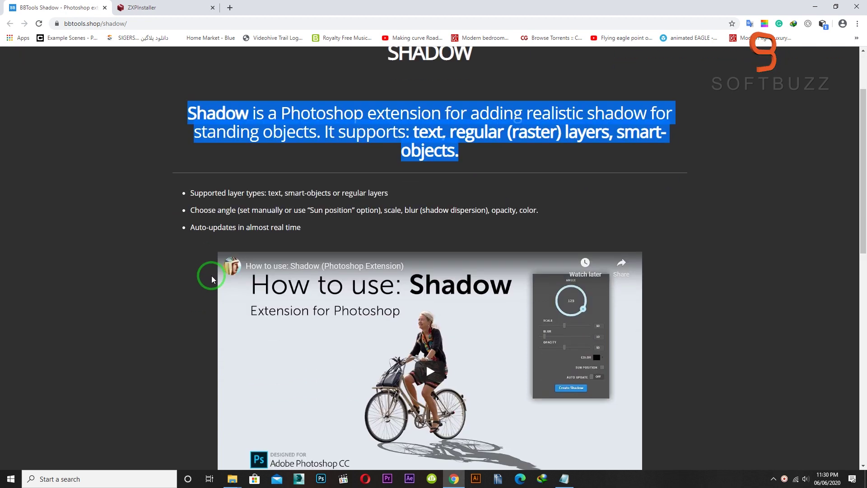
{"action": "scroll", "coordinate": [280, 227], "scroll_direction": "down", "scroll_amount": 10}
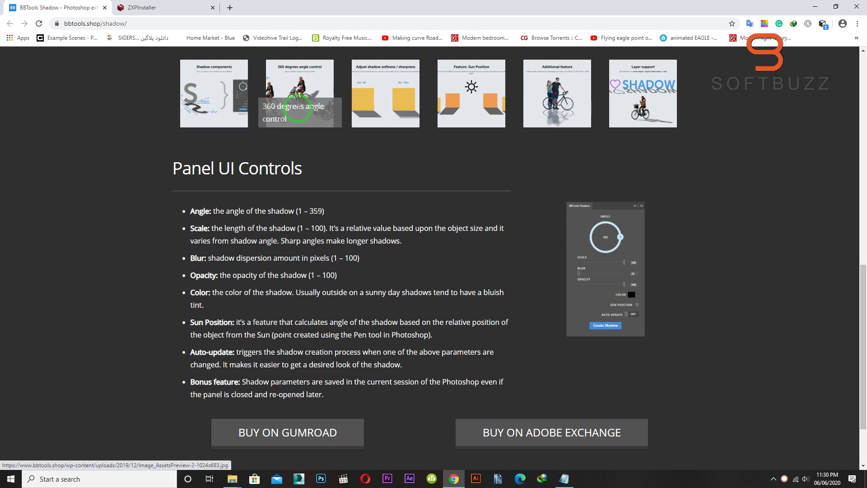
{"action": "scroll", "coordinate": [555, 119], "scroll_direction": "down", "scroll_amount": 2}
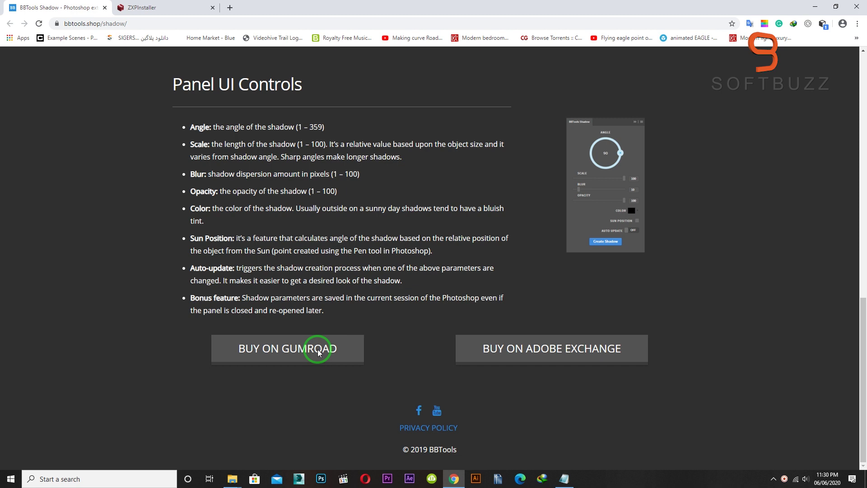
Switch to File Explorer and locate Shadow.zxp in the Shadow 1.0.3 Plug-In for Photoshop Win folder.
{"action": "left_click", "coordinate": [458, 478]}
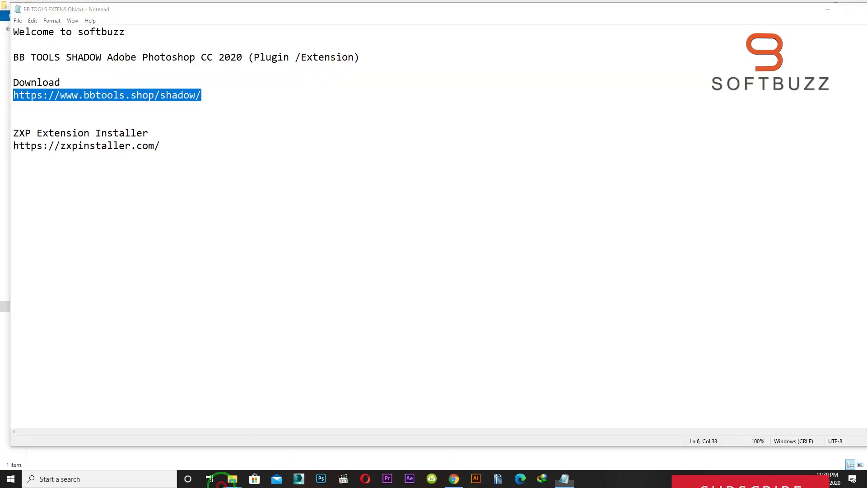
{"action": "mouse_move", "coordinate": [232, 478]}
{"action": "left_click", "coordinate": [271, 440]}
{"action": "left_click", "coordinate": [53, 58]}
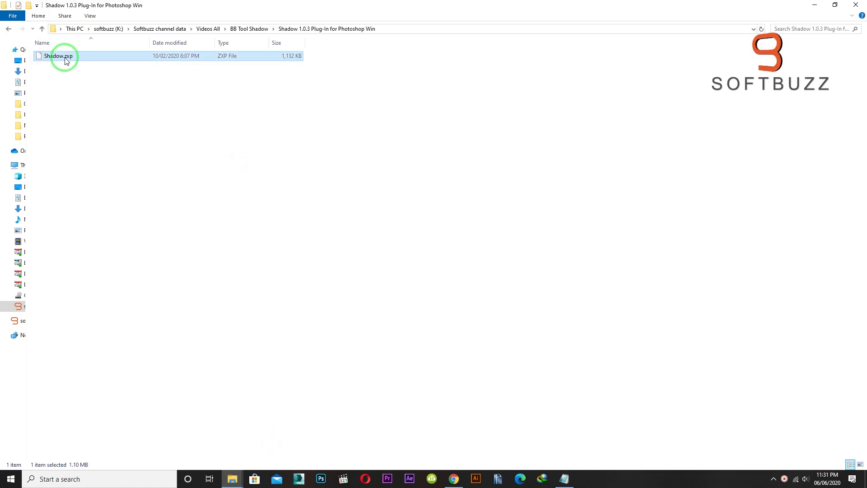
Highlight the ZXP Extension Installer heading and its web link in the Notepad notes.
{"action": "left_click", "coordinate": [568, 479]}
{"action": "left_click", "coordinate": [242, 213]}
{"action": "left_click_drag", "start_coordinate": [13, 133], "coordinate": [153, 134]}
{"action": "left_click_drag", "start_coordinate": [10, 145], "coordinate": [180, 145]}
Try to download ZXPInstaller.Setup.exe for Windows from zxpinstaller.com in Chrome.
{"action": "left_click", "coordinate": [453, 479]}
{"action": "left_click", "coordinate": [353, 93]}
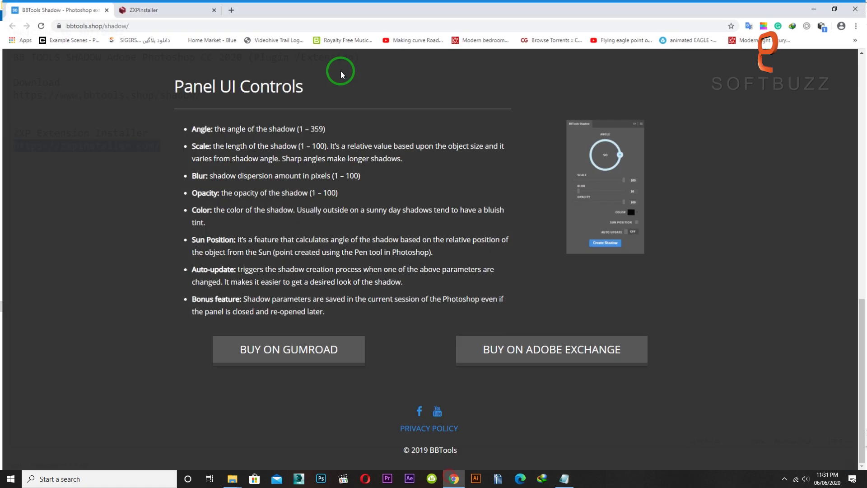
{"action": "left_click", "coordinate": [170, 5]}
{"action": "left_click", "coordinate": [433, 300]}
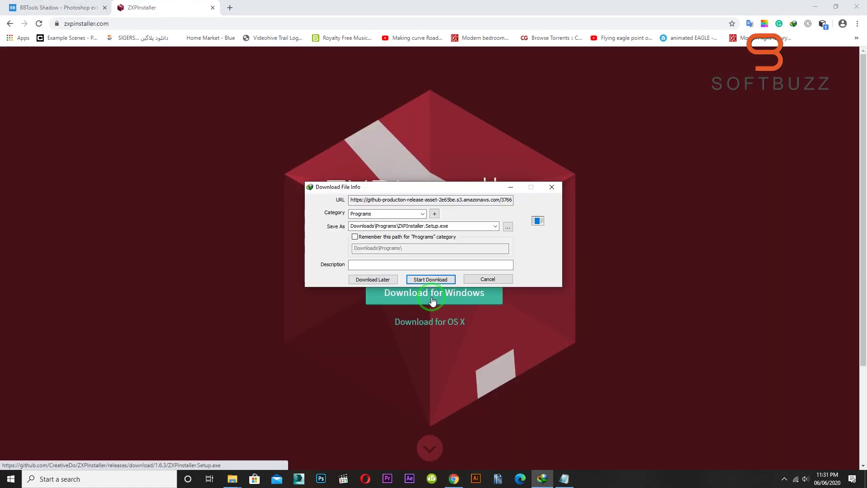
{"action": "left_click", "coordinate": [434, 277]}
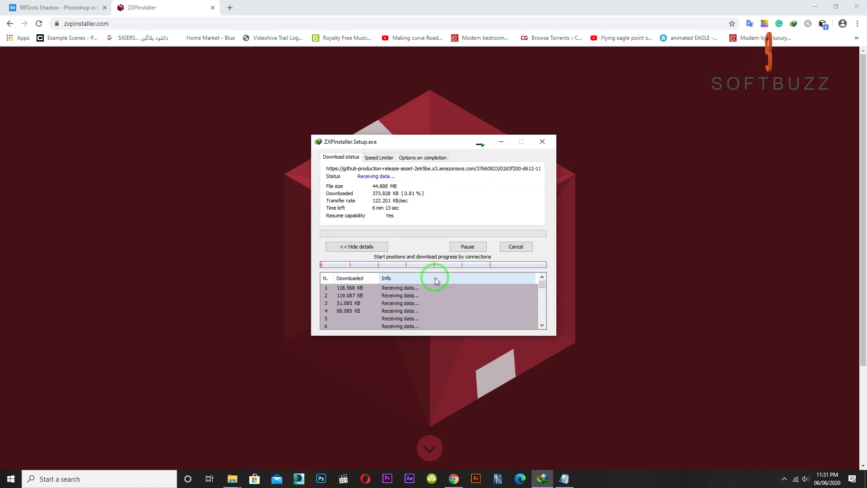
{"action": "left_click_drag", "start_coordinate": [402, 142], "coordinate": [348, 112]}
{"action": "left_click", "coordinate": [467, 222]}
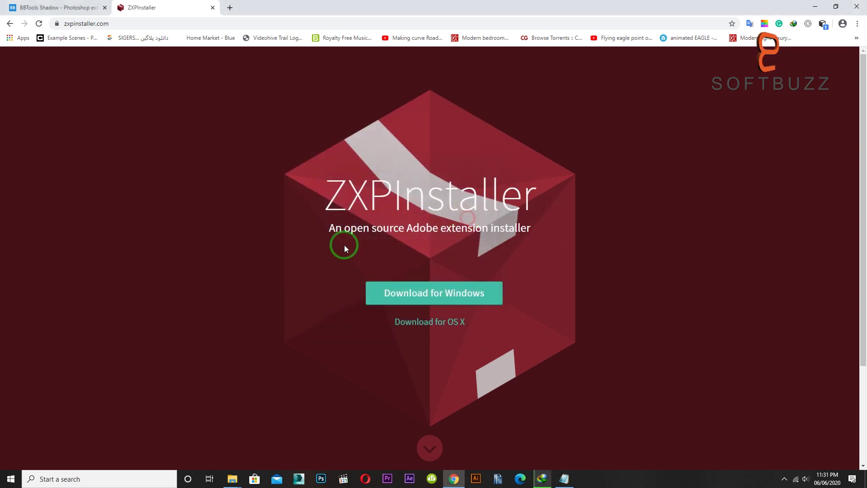
Run the ZXPInstaller setup from the BB Tool Shadow folder as administrator and complete its installation.
{"action": "left_click", "coordinate": [239, 476]}
{"action": "left_click", "coordinate": [266, 436]}
{"action": "key", "text": "alt+Up"}
{"action": "left_click", "coordinate": [105, 62]}
{"action": "right_click", "coordinate": [105, 62]}
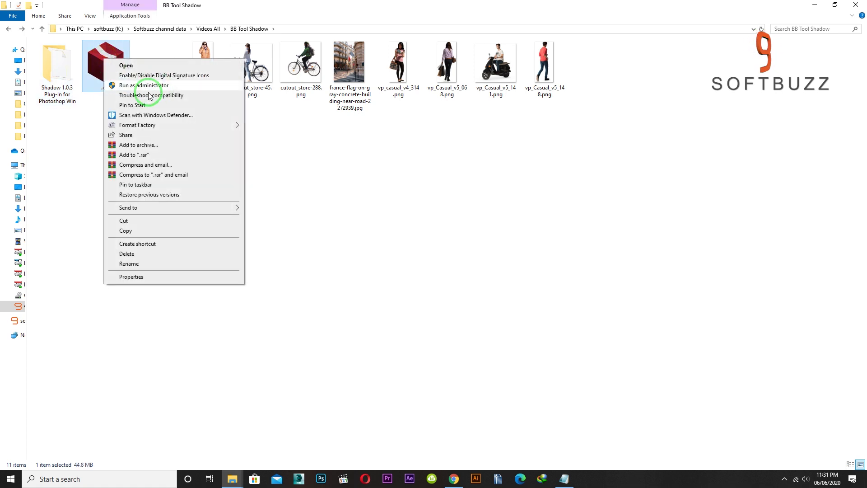
{"action": "left_click", "coordinate": [134, 85]}
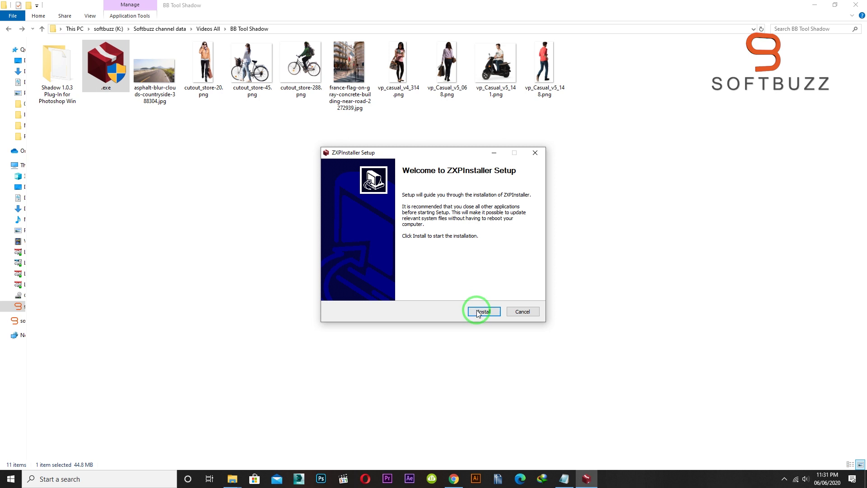
{"action": "left_click", "coordinate": [479, 312]}
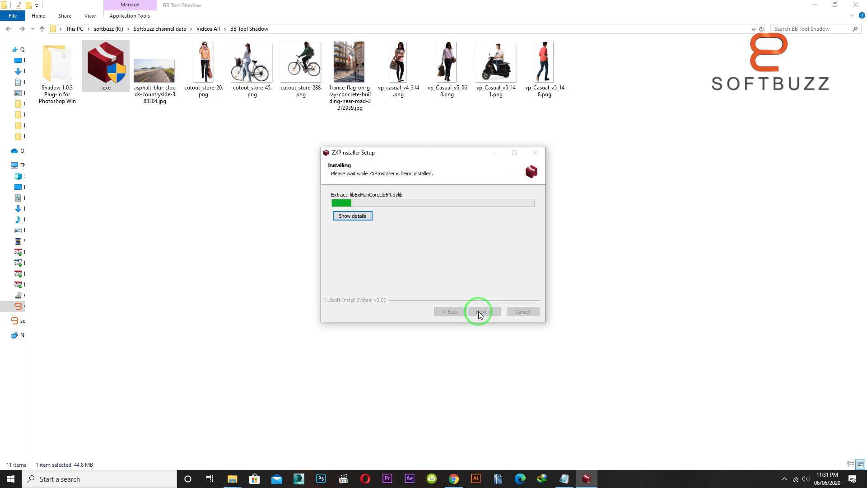
{"action": "left_click", "coordinate": [481, 313]}
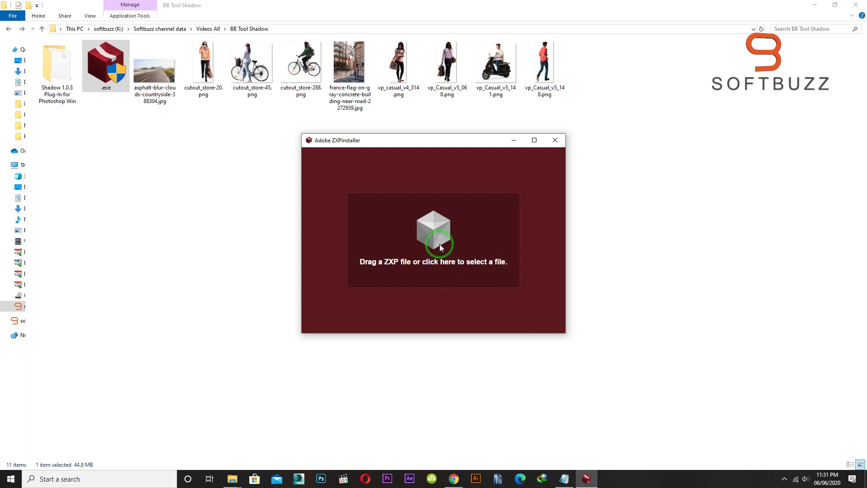
Open the Shadow 1.0.3 Plug-In for Photoshop Win folder and copy its path.
{"action": "double_click", "coordinate": [50, 63]}
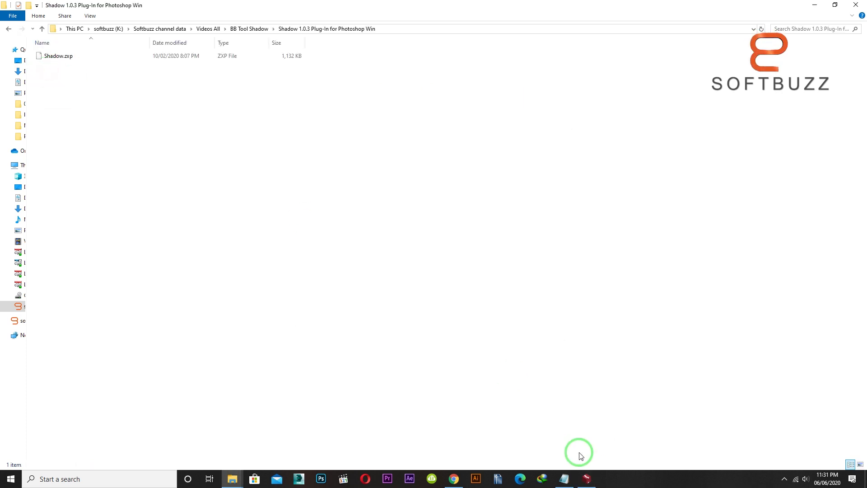
{"action": "left_click", "coordinate": [586, 478]}
{"action": "left_click_drag", "start_coordinate": [363, 263], "coordinate": [496, 266]}
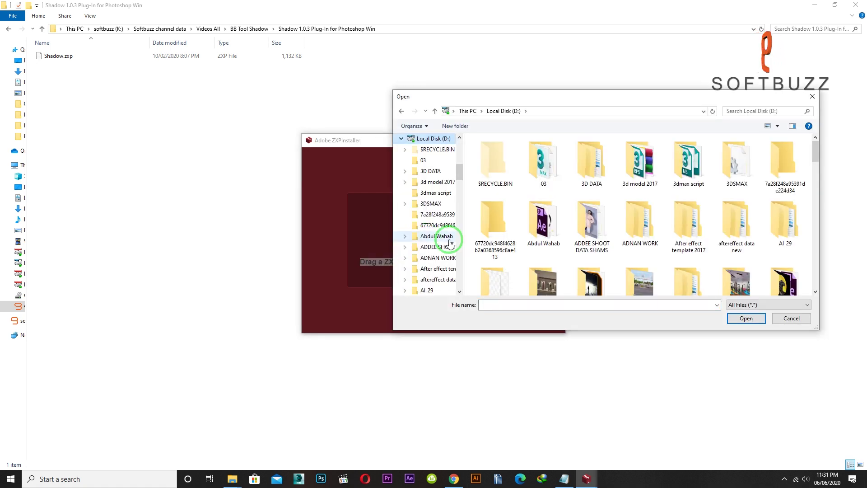
{"action": "left_click", "coordinate": [802, 319]}
{"action": "left_click", "coordinate": [372, 29]}
{"action": "right_click", "coordinate": [283, 29]}
{"action": "left_click", "coordinate": [303, 58]}
Install Shadow.zxp with ZXPInstaller, using the copied folder path to reach the file.
{"action": "left_click", "coordinate": [586, 478]}
{"action": "left_click", "coordinate": [434, 253]}
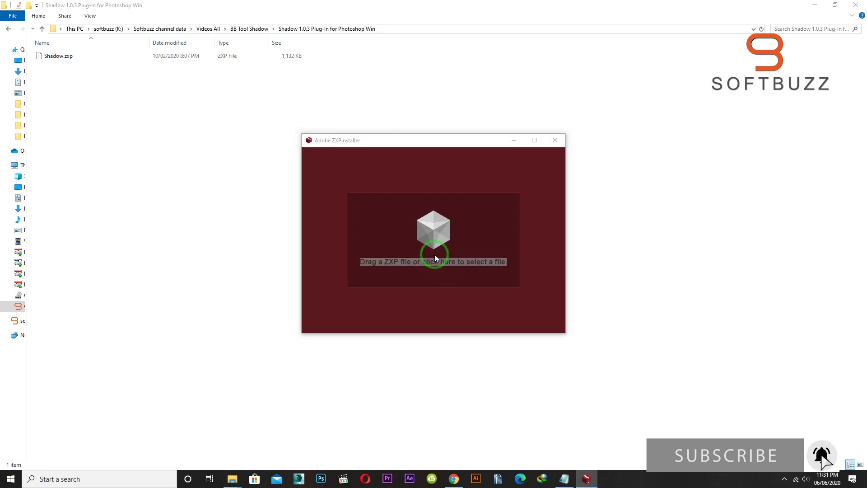
{"action": "key", "text": "ctrl+v"}
{"action": "left_click", "coordinate": [746, 318]}
{"action": "left_click", "coordinate": [495, 153]}
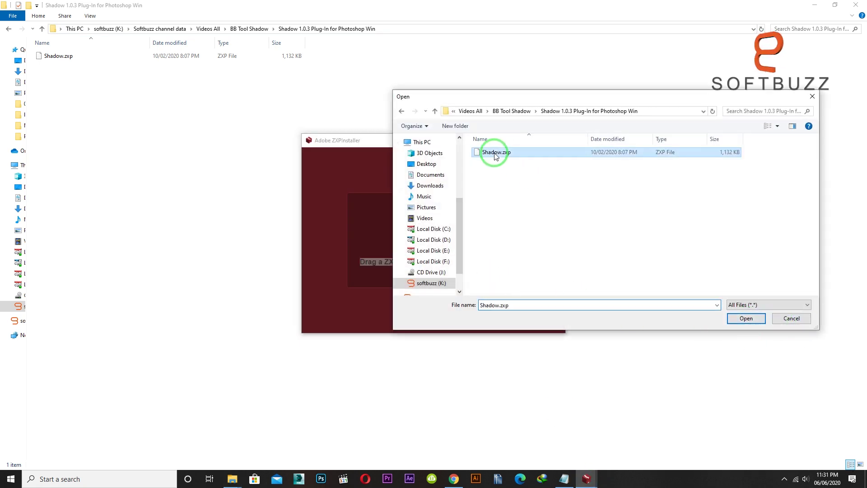
{"action": "left_click_drag", "start_coordinate": [464, 166], "coordinate": [362, 169]}
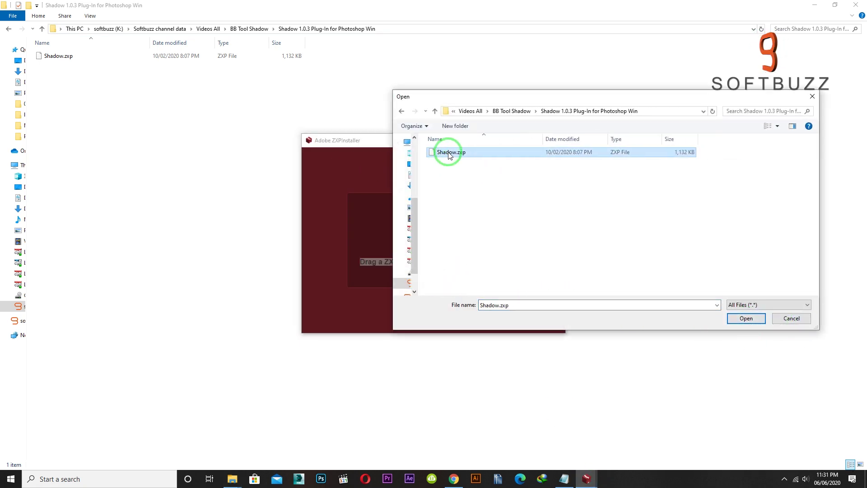
{"action": "left_click", "coordinate": [746, 320]}
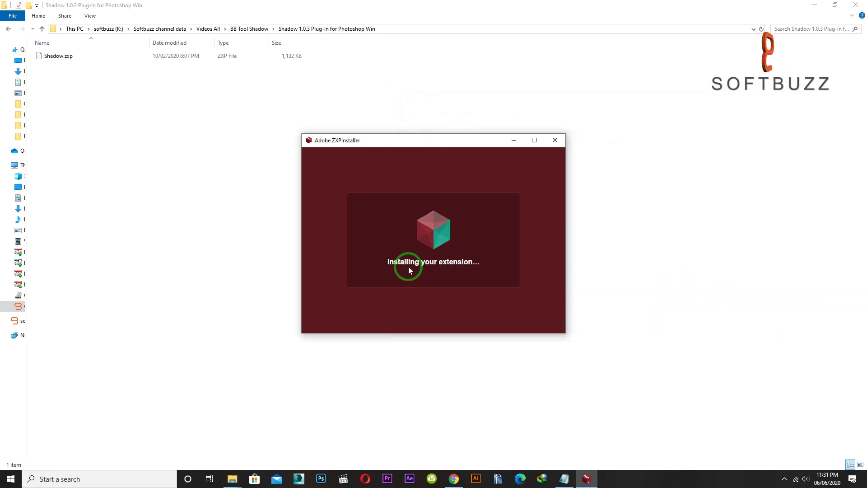
Dismiss the file selection dialogs without choosing a file and close ZXPInstaller.
{"action": "left_click_drag", "start_coordinate": [366, 262], "coordinate": [493, 266]}
{"action": "left_click", "coordinate": [781, 317]}
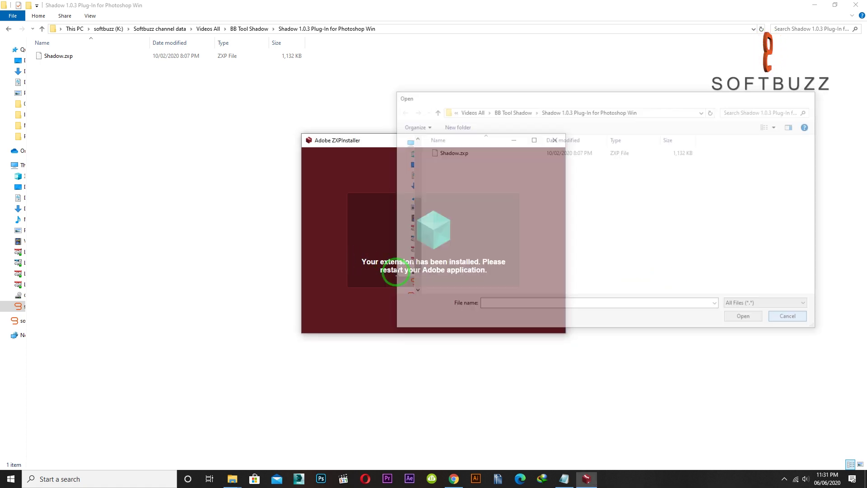
{"action": "left_click", "coordinate": [364, 261]}
{"action": "left_click_drag", "start_coordinate": [362, 261], "coordinate": [497, 265]}
{"action": "left_click", "coordinate": [776, 318]}
{"action": "left_click", "coordinate": [712, 354]}
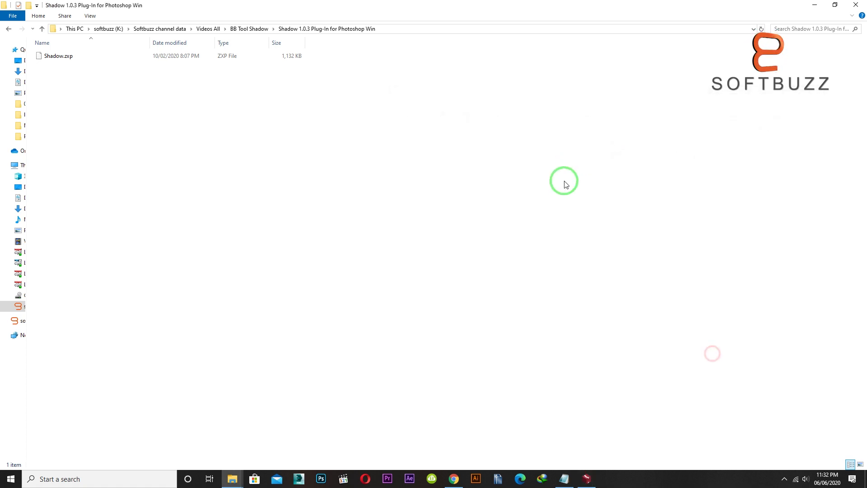
{"action": "left_click", "coordinate": [587, 479]}
{"action": "left_click", "coordinate": [555, 140]}
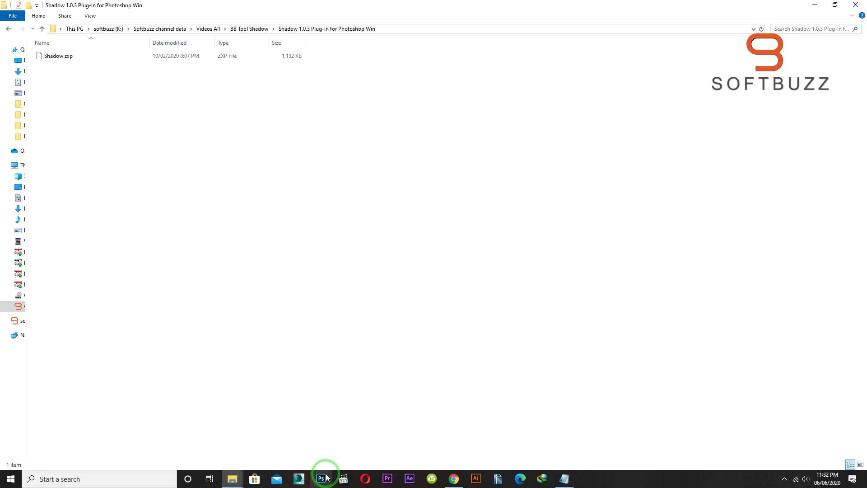
Launch Adobe Photoshop 2020.
{"action": "left_click", "coordinate": [322, 479]}
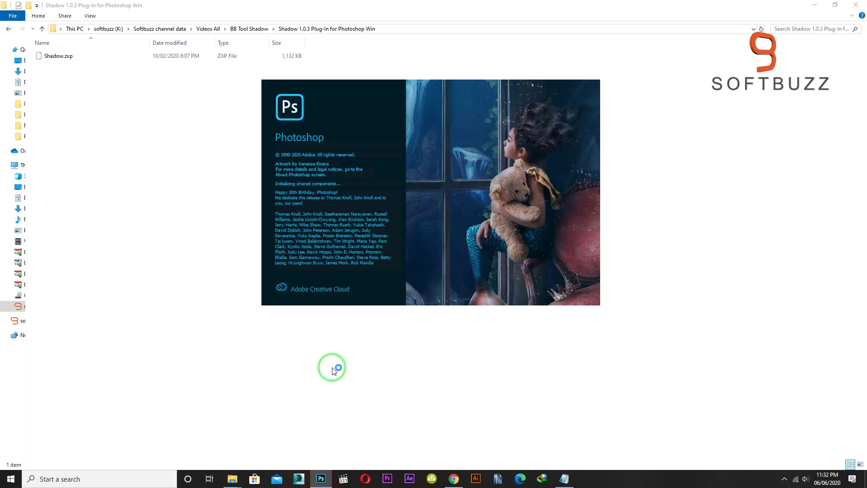
{"action": "left_click", "coordinate": [9, 31]}
{"action": "left_click", "coordinate": [386, 398]}
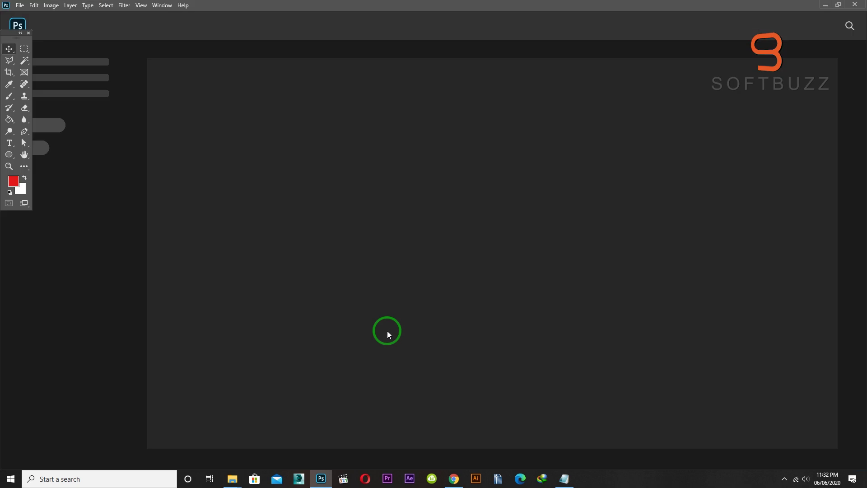
Open asphalt-blur-clouds-countryside-388304.jpg in Photoshop and unlock its Background layer.
{"action": "mouse_move", "coordinate": [330, 479]}
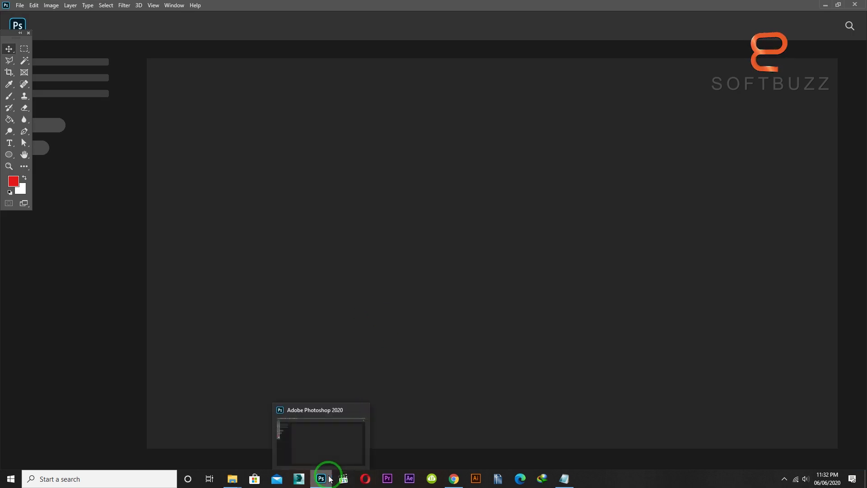
{"action": "left_click", "coordinate": [330, 479]}
{"action": "left_click_drag", "start_coordinate": [161, 100], "coordinate": [346, 40]}
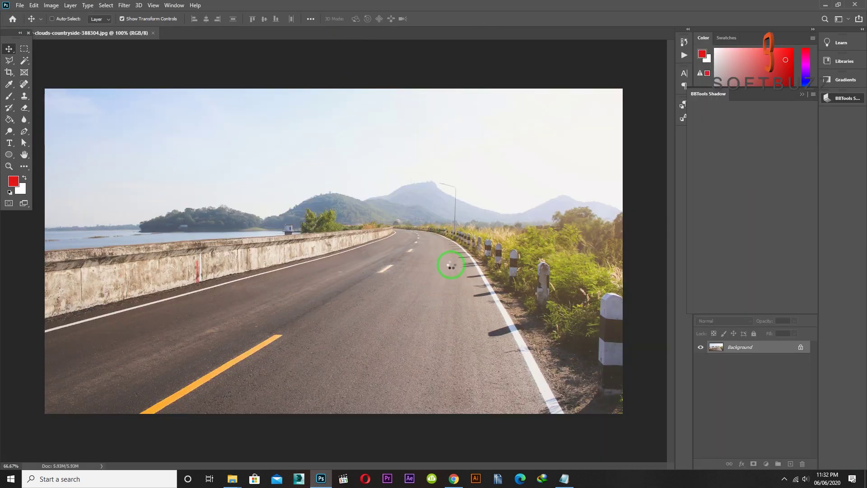
{"action": "left_click", "coordinate": [800, 347]}
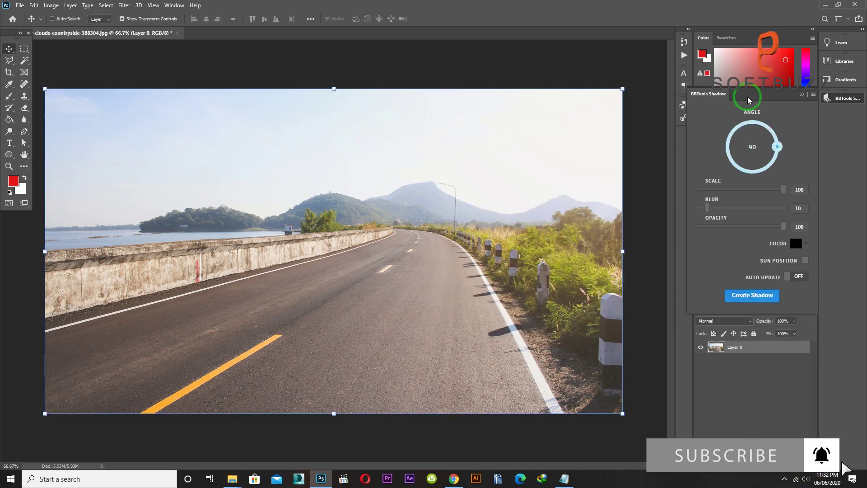
Undock the BBTools Shadow panel so it floats over the canvas, and switch the extension off.
{"action": "left_click_drag", "start_coordinate": [750, 95], "coordinate": [532, 60]}
{"action": "left_click", "coordinate": [163, 9]}
{"action": "mouse_move", "coordinate": [174, 5]}
{"action": "mouse_move", "coordinate": [271, 46]}
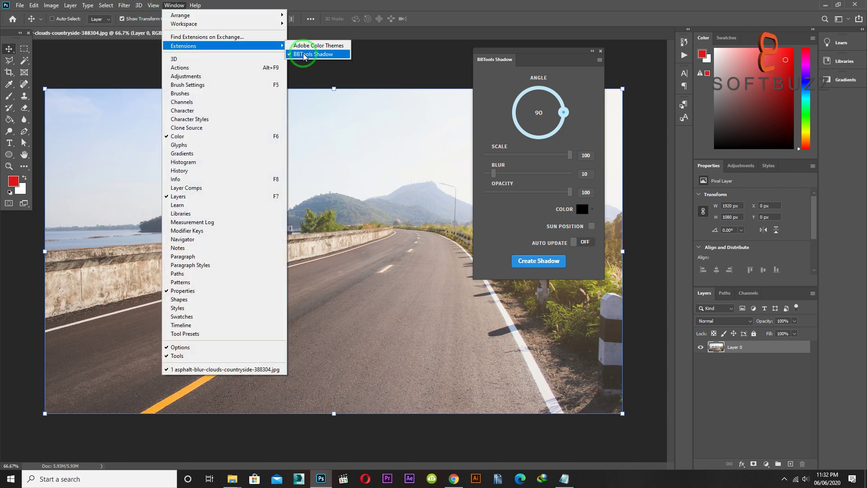
{"action": "left_click", "coordinate": [304, 54]}
Reopen the BBTools Shadow extension and move its floating panel over the right edge of the road image.
{"action": "left_click", "coordinate": [174, 5]}
{"action": "mouse_move", "coordinate": [201, 46]}
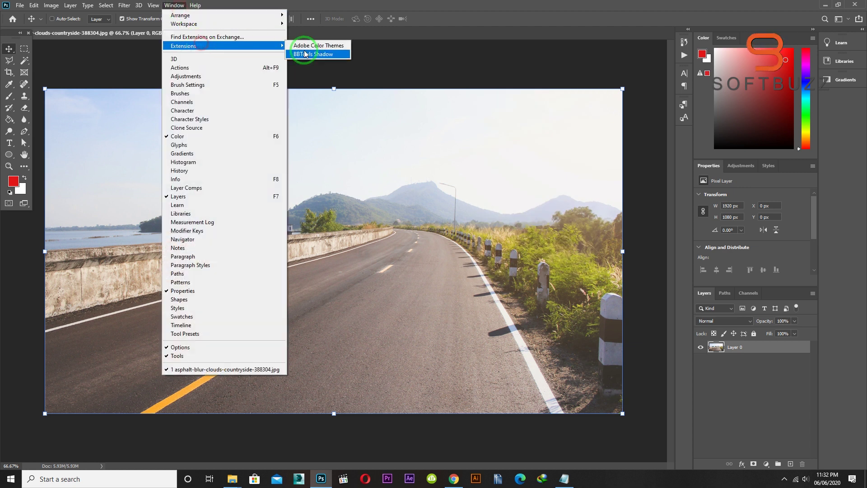
{"action": "left_click", "coordinate": [311, 54]}
{"action": "left_click_drag", "start_coordinate": [546, 55], "coordinate": [616, 51]}
Place vp_casual_v4_314.png into the road image, scaled down to about 151 × 368 px and standing mid-road.
{"action": "mouse_move", "coordinate": [232, 479]}
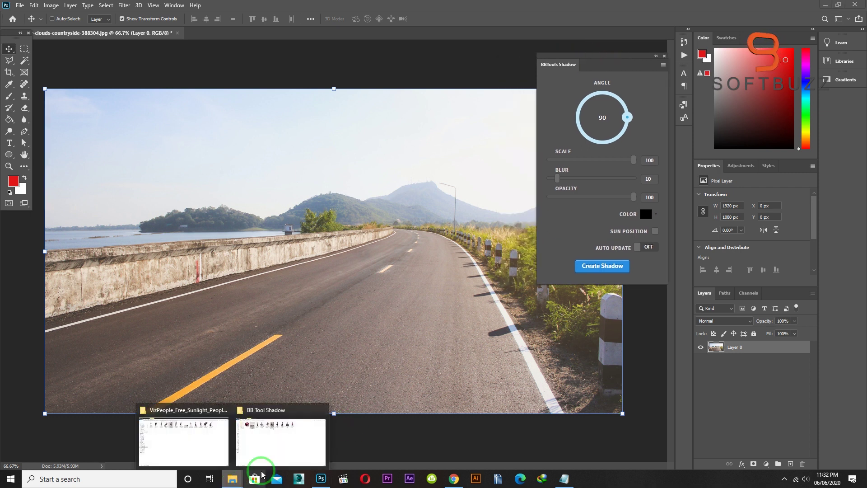
{"action": "left_click", "coordinate": [278, 439]}
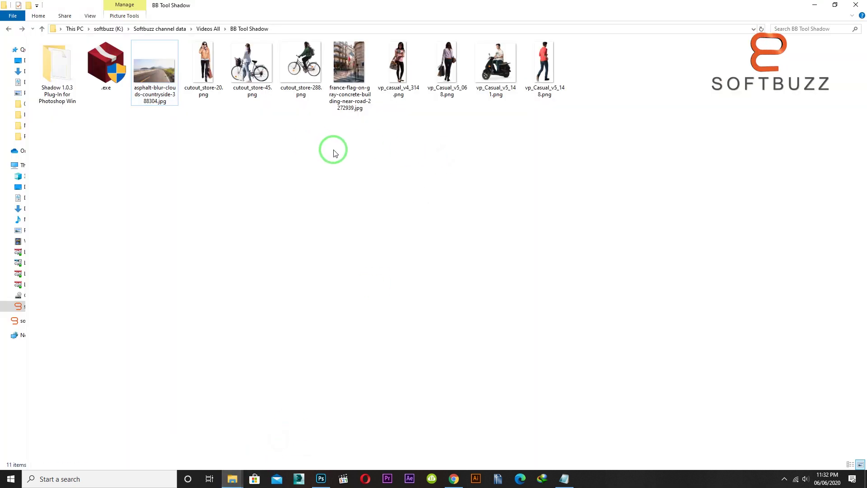
{"action": "left_click_drag", "start_coordinate": [397, 93], "coordinate": [341, 248]}
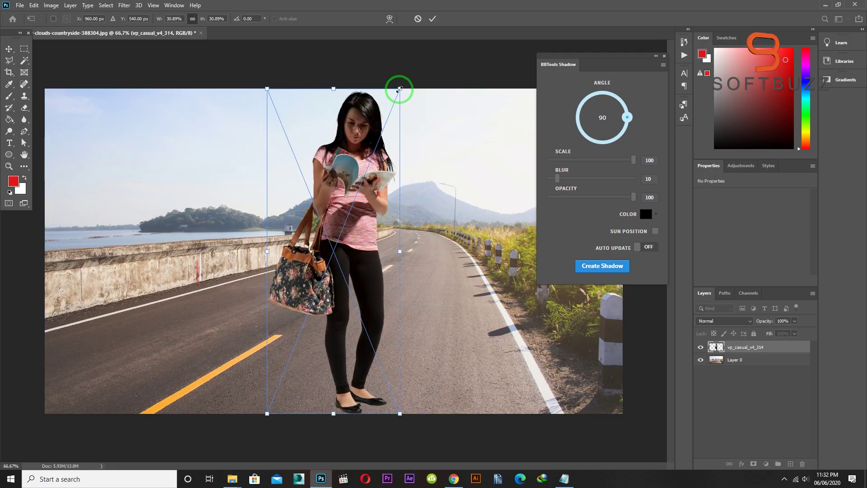
{"action": "left_click_drag", "start_coordinate": [404, 85], "coordinate": [331, 180]}
{"action": "left_click_drag", "start_coordinate": [342, 211], "coordinate": [437, 165]}
{"action": "left_click_drag", "start_coordinate": [413, 214], "coordinate": [376, 220]}
{"action": "key", "text": "Return"}
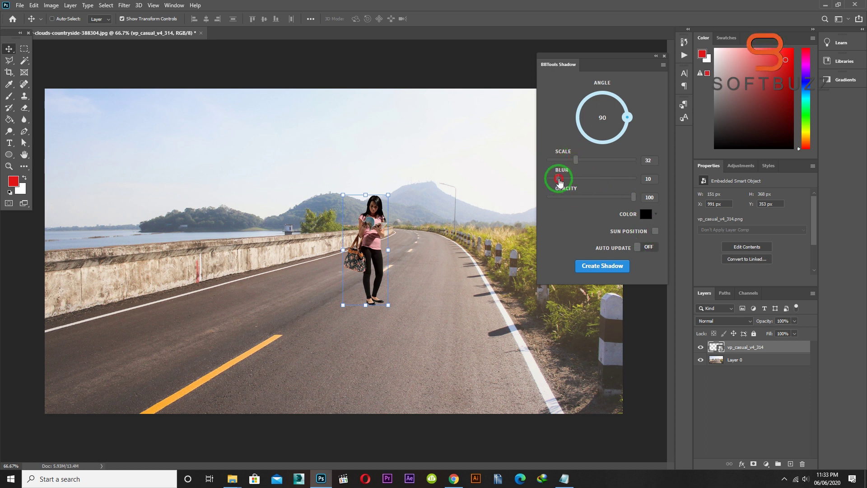
Create a shadow for the woman in pink with scale 32, blur 12, opacity 100 and angle 160.
{"action": "left_click", "coordinate": [642, 197]}
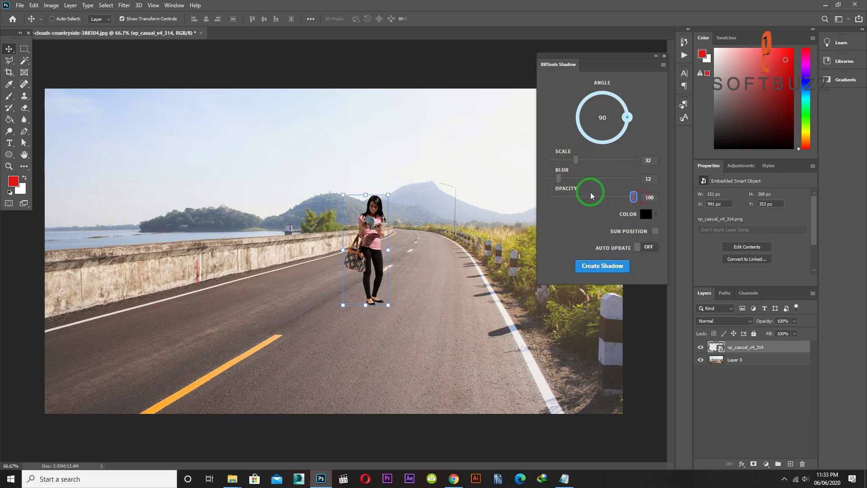
{"action": "left_click", "coordinate": [606, 267]}
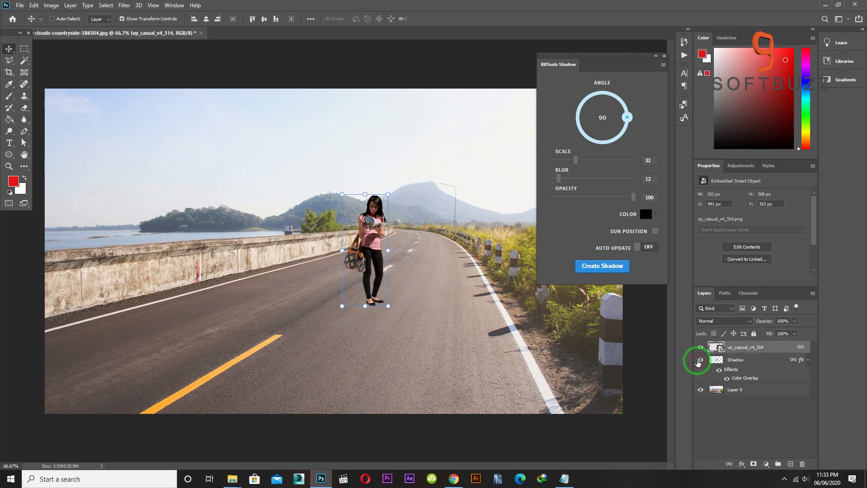
{"action": "left_click", "coordinate": [638, 131]}
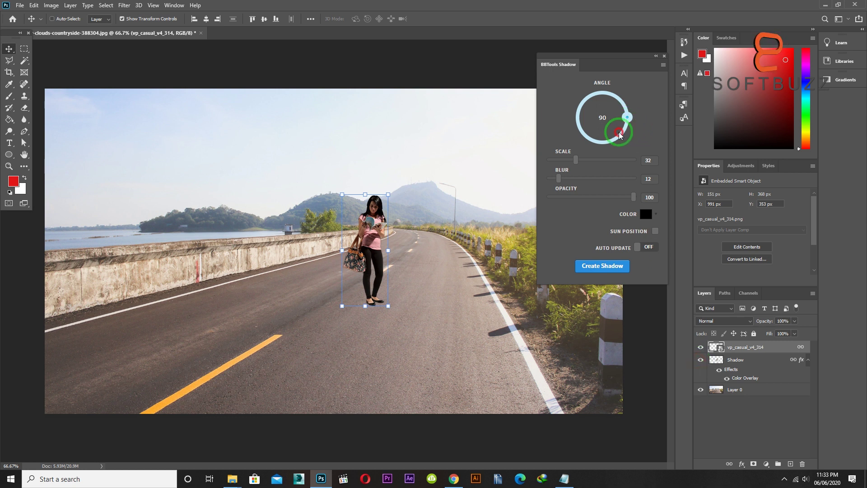
{"action": "left_click", "coordinate": [609, 265]}
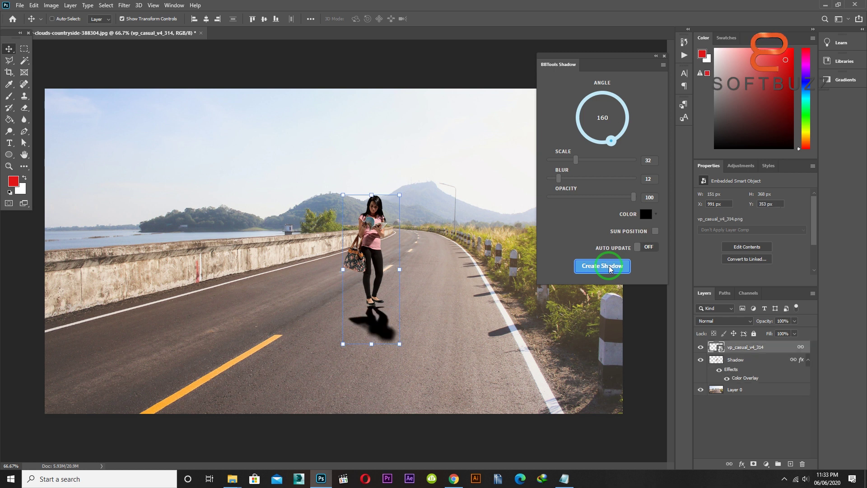
Turn on Auto Update and adjust the woman's shadow to opacity 41, angle 230 and scale 53.
{"action": "left_click", "coordinate": [395, 329]}
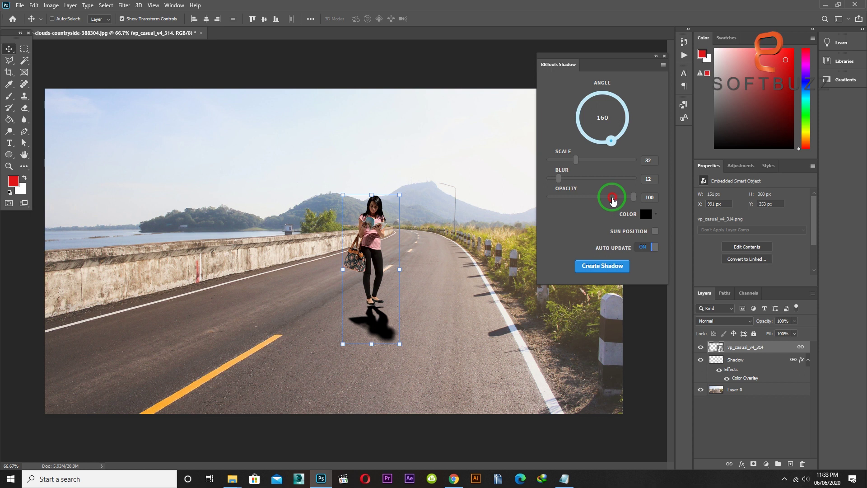
{"action": "left_click_drag", "start_coordinate": [602, 198], "coordinate": [602, 198]}
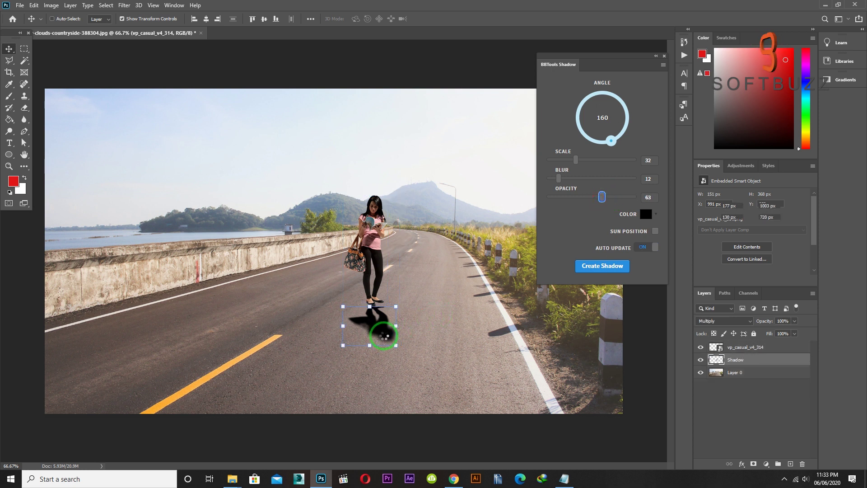
{"action": "left_click_drag", "start_coordinate": [588, 199], "coordinate": [595, 201]}
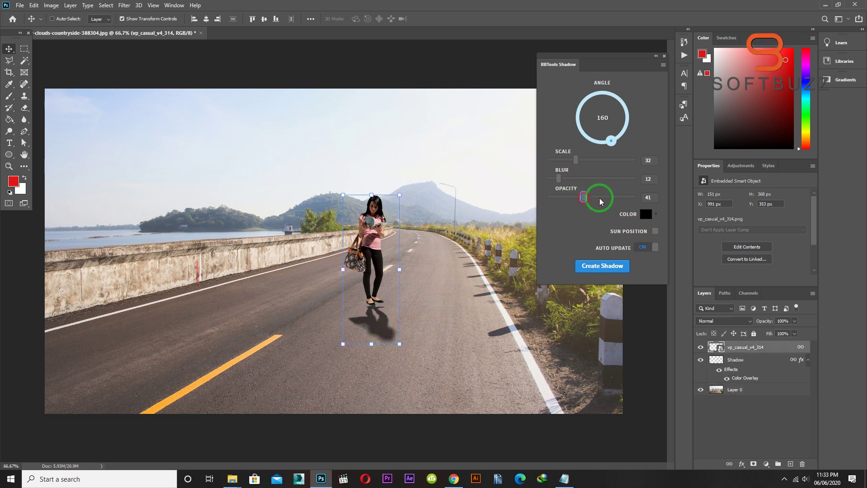
{"action": "left_click_drag", "start_coordinate": [608, 138], "coordinate": [587, 137]}
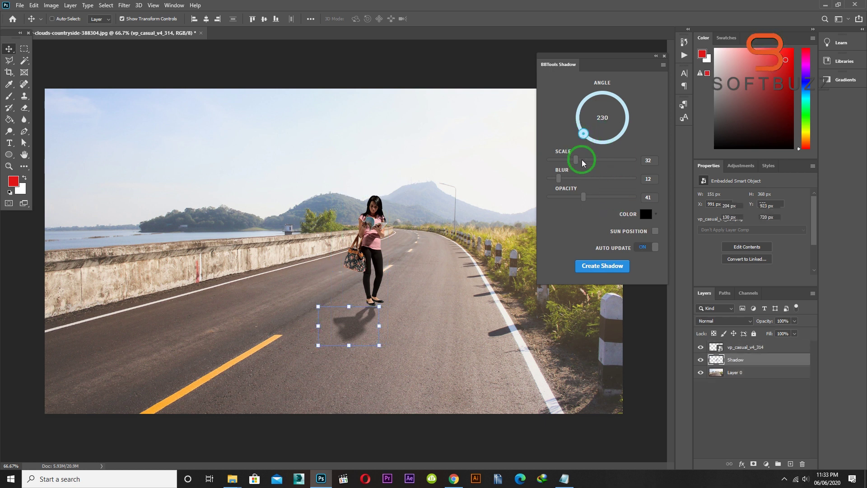
{"action": "left_click_drag", "start_coordinate": [594, 163], "coordinate": [594, 163]}
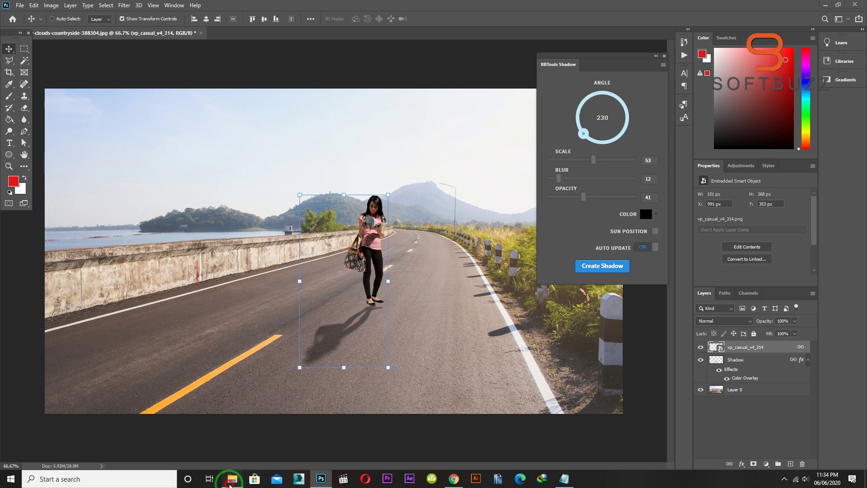
Place vp_Casual_v5_068.png on the road beside the stone wall, resized to about 253 × 543 px.
{"action": "left_click", "coordinate": [199, 441]}
{"action": "mouse_move", "coordinate": [232, 479]}
{"action": "left_click", "coordinate": [266, 436]}
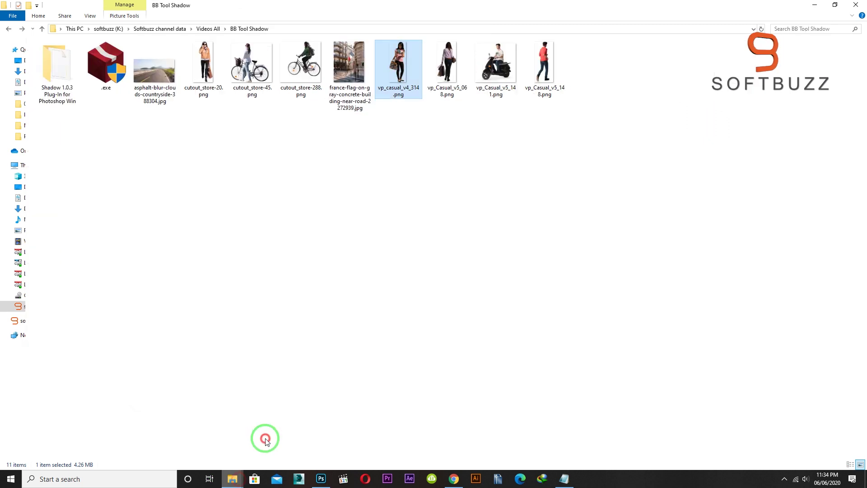
{"action": "left_click", "coordinate": [318, 234]}
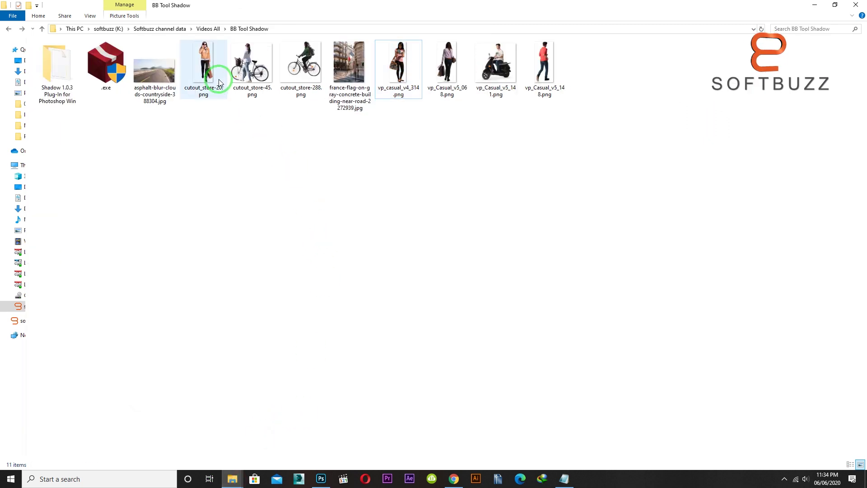
{"action": "left_click_drag", "start_coordinate": [449, 72], "coordinate": [199, 284]}
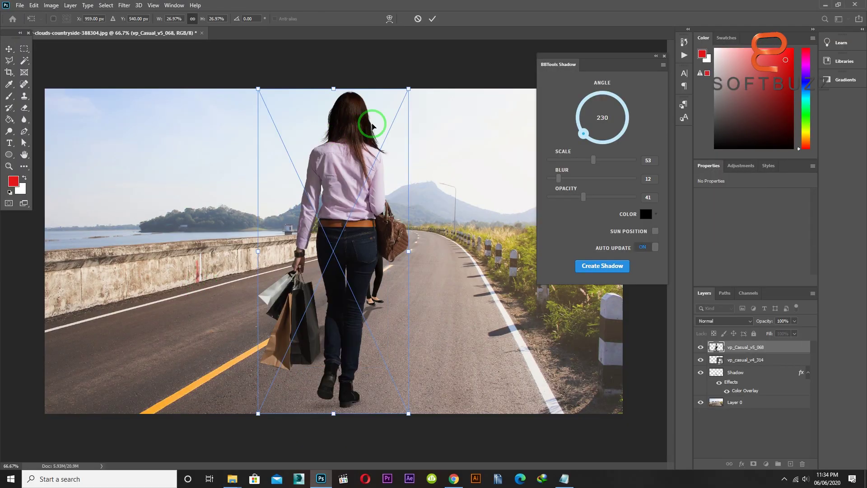
{"action": "left_click_drag", "start_coordinate": [408, 89], "coordinate": [339, 181]}
{"action": "left_click_drag", "start_coordinate": [339, 226], "coordinate": [228, 255]}
{"action": "key", "text": "Return"}
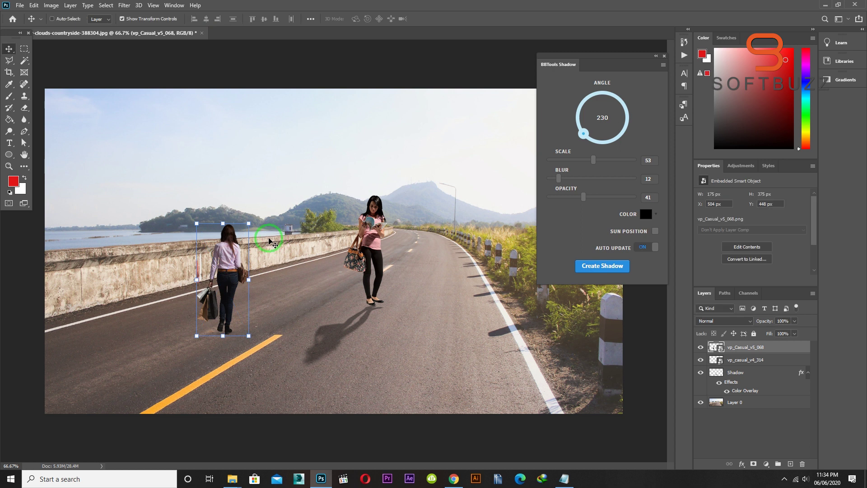
{"action": "left_click_drag", "start_coordinate": [250, 222], "coordinate": [262, 198]}
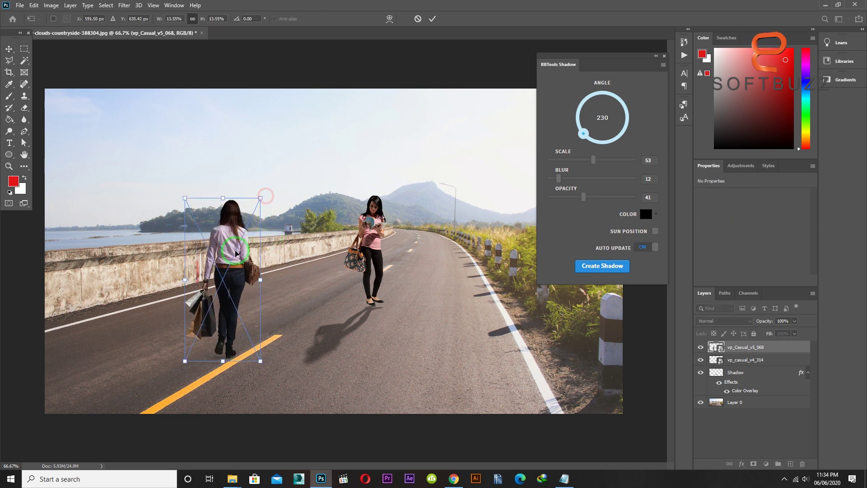
{"action": "left_click_drag", "start_coordinate": [233, 288], "coordinate": [214, 270]}
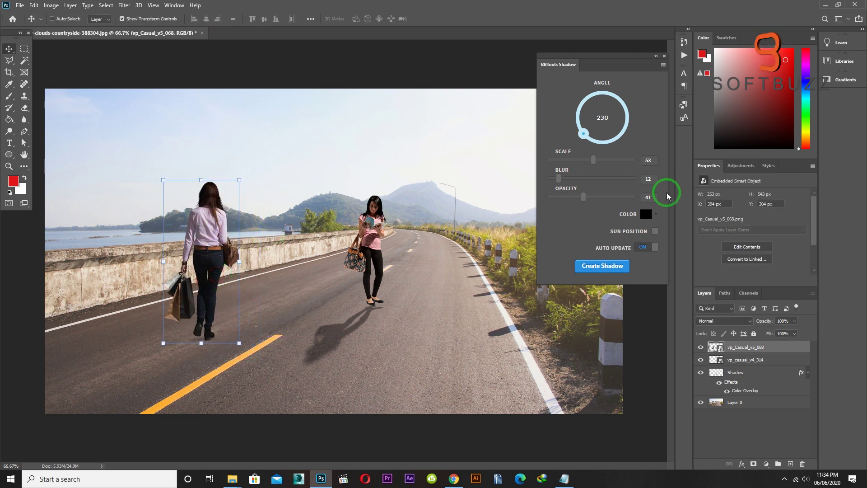
Create a shadow for the woman with shopping bags, move her closer to mid-road, and set the shadow's angle to 244 and scale to 47.
{"action": "left_click", "coordinate": [605, 266]}
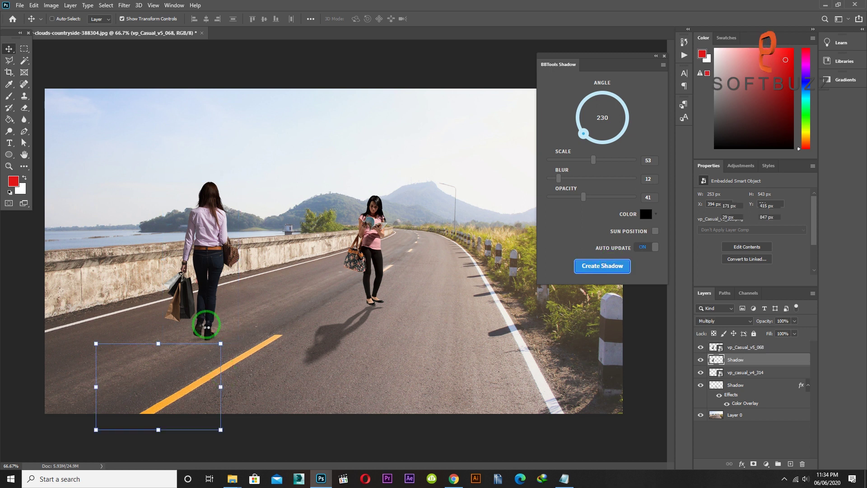
{"action": "left_click_drag", "start_coordinate": [210, 302], "coordinate": [237, 280]}
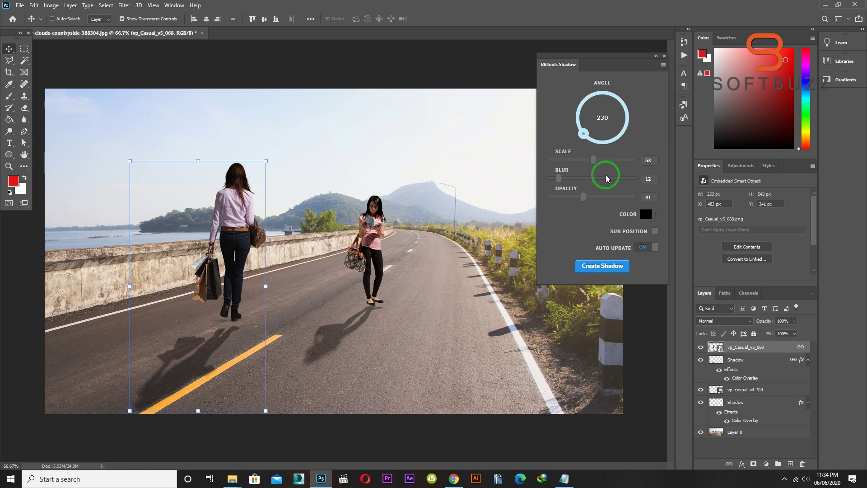
{"action": "left_click_drag", "start_coordinate": [583, 131], "coordinate": [577, 126]}
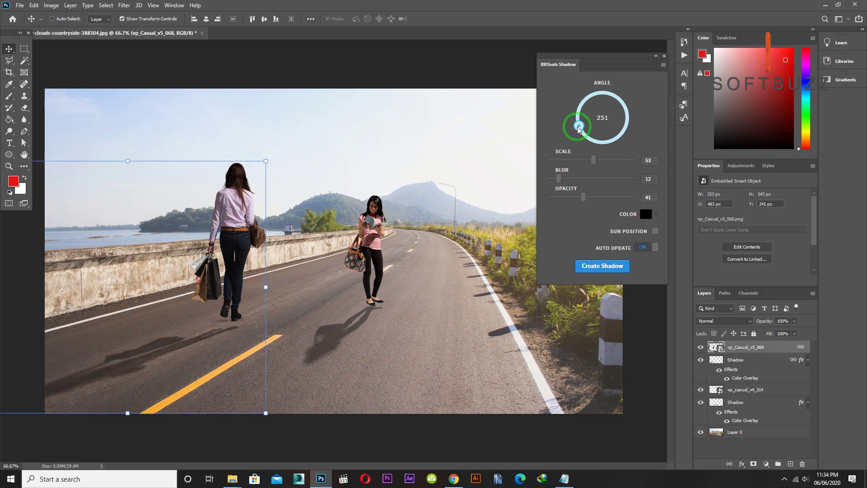
{"action": "left_click_drag", "start_coordinate": [577, 126], "coordinate": [580, 129]}
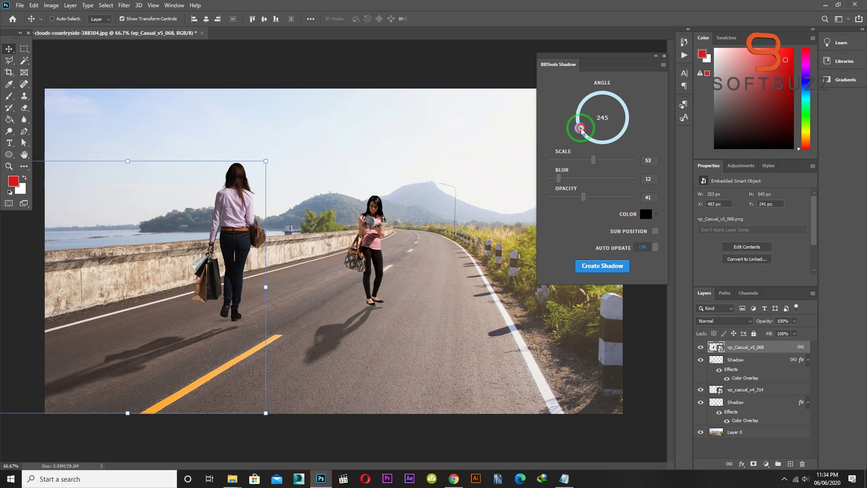
{"action": "left_click", "coordinate": [608, 159]}
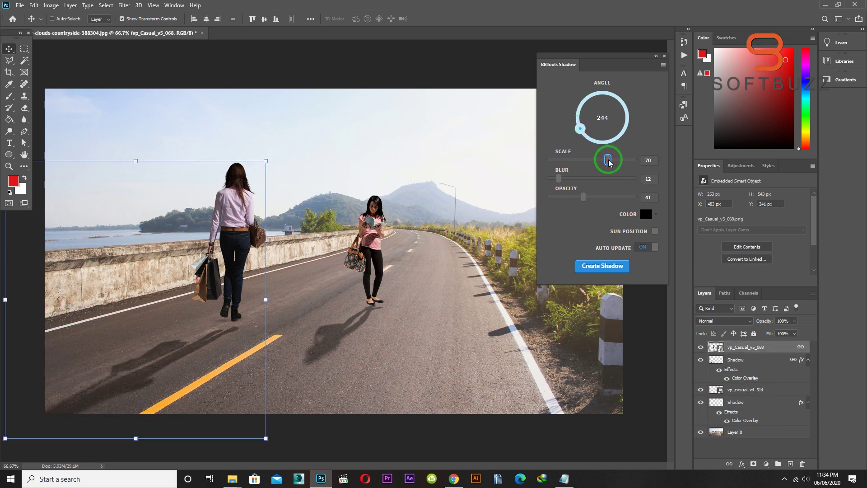
{"action": "left_click_drag", "start_coordinate": [609, 159], "coordinate": [587, 160]}
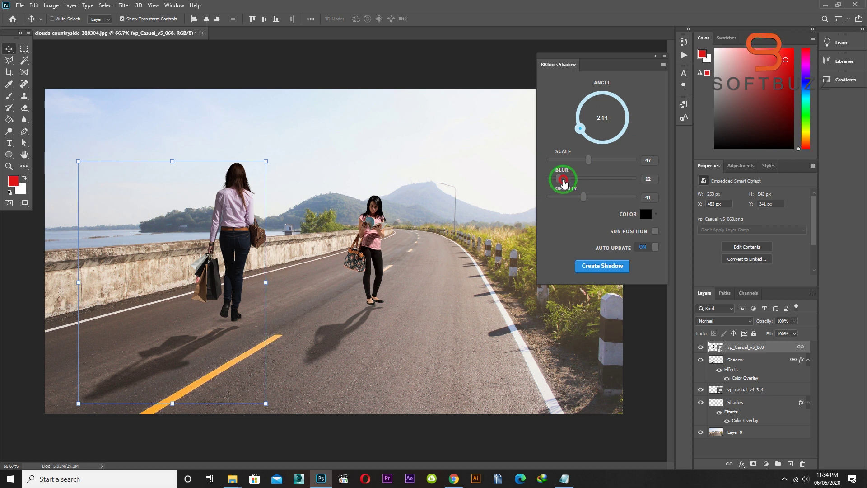
Soften the shopping woman's shadow with blur 36 and opacity 28.
{"action": "left_click", "coordinate": [589, 178]}
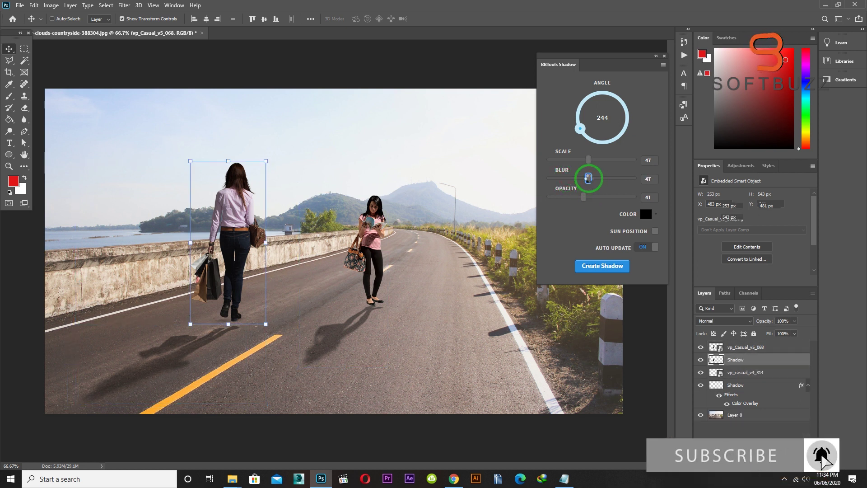
{"action": "left_click", "coordinate": [579, 178]}
{"action": "left_click", "coordinate": [573, 197]}
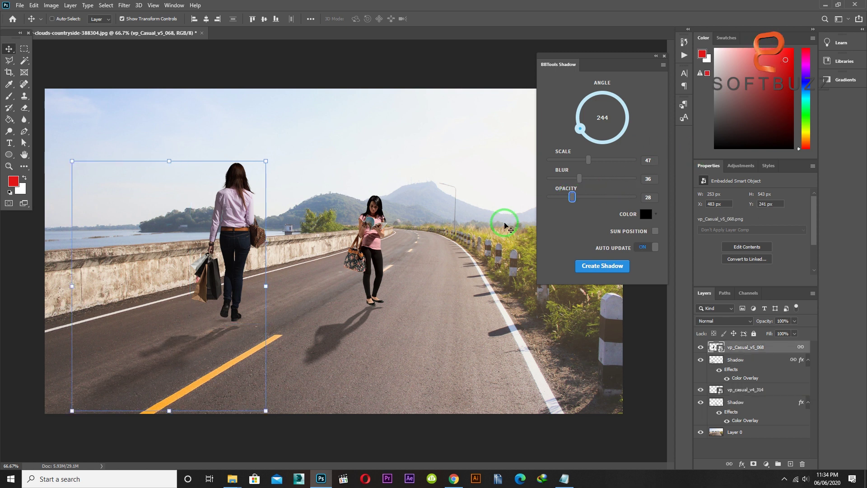
Create a new blank 1920 × 1080 px document.
{"action": "left_click", "coordinate": [20, 5]}
{"action": "left_click", "coordinate": [28, 23]}
{"action": "left_click", "coordinate": [588, 324]}
{"action": "left_click", "coordinate": [20, 6]}
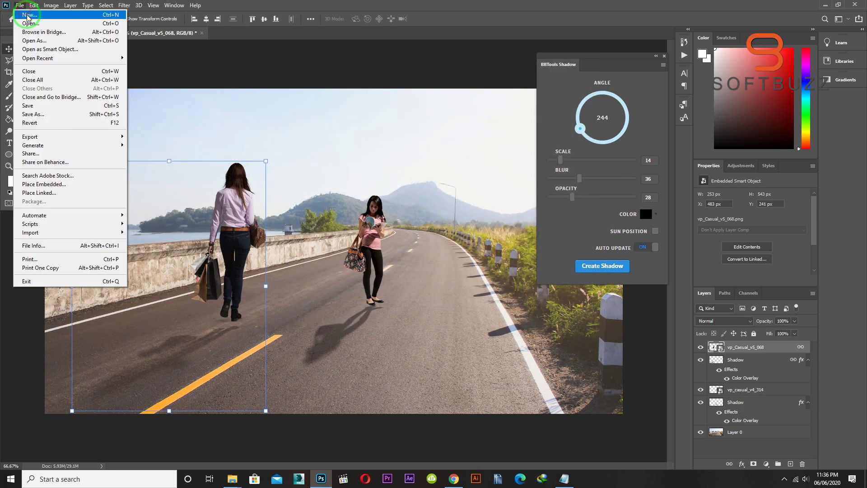
{"action": "left_click", "coordinate": [47, 15]}
{"action": "key", "text": "Return"}
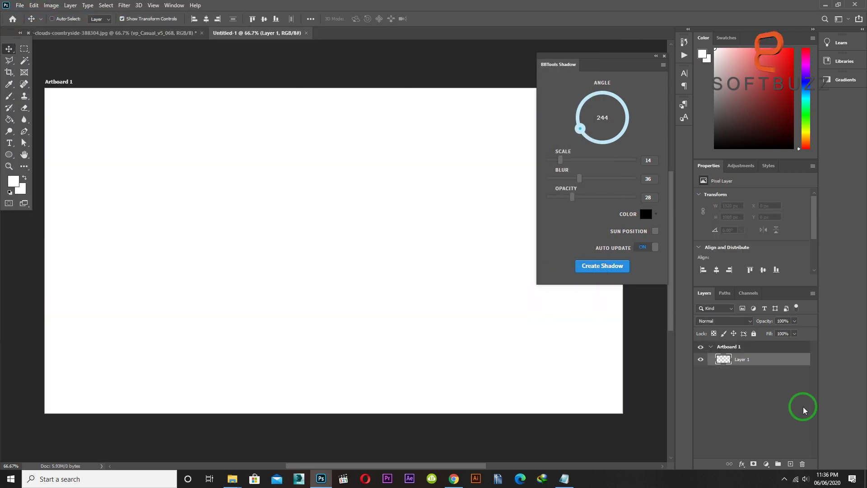
Add a new layer and draw a circle about 521 px in diameter near the middle of the canvas.
{"action": "left_click", "coordinate": [790, 463]}
{"action": "left_click", "coordinate": [18, 153]}
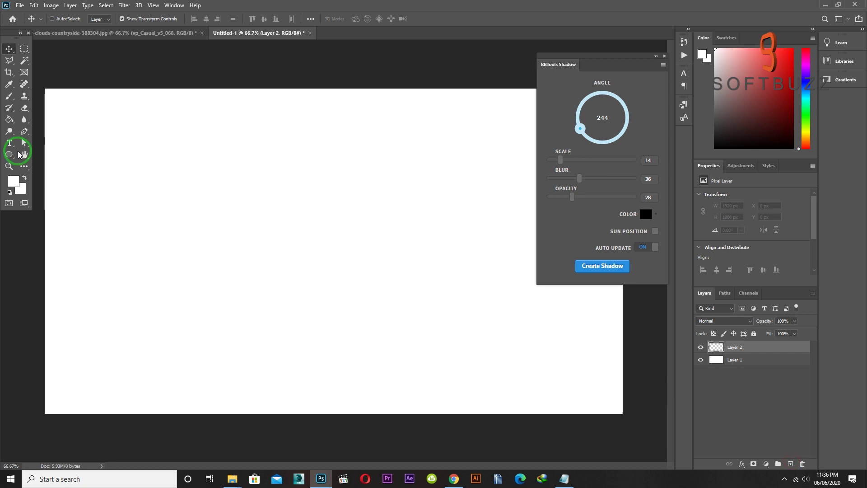
{"action": "left_click", "coordinate": [8, 155]}
{"action": "left_click_drag", "start_coordinate": [271, 166], "coordinate": [442, 324]}
Fill the circle with red from the recently used colors and deselect its layer.
{"action": "left_click", "coordinate": [9, 48]}
{"action": "left_click", "coordinate": [742, 348]}
{"action": "left_click", "coordinate": [706, 239]}
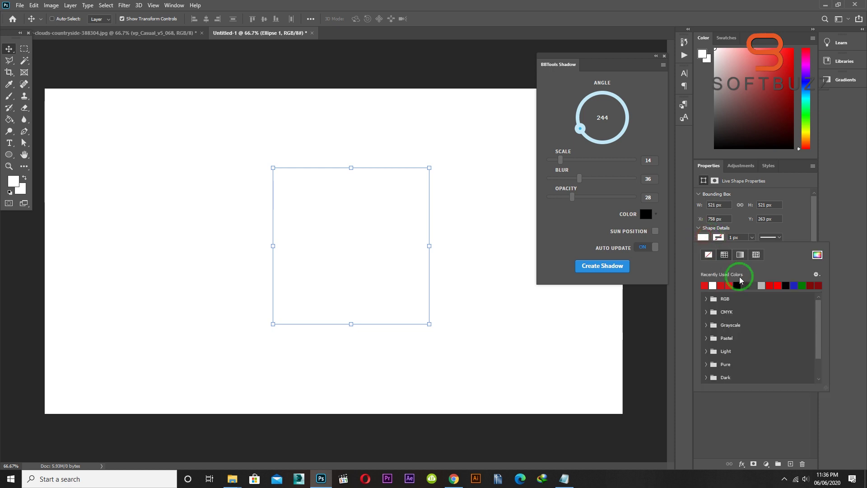
{"action": "left_click", "coordinate": [728, 287]}
{"action": "left_click", "coordinate": [737, 399]}
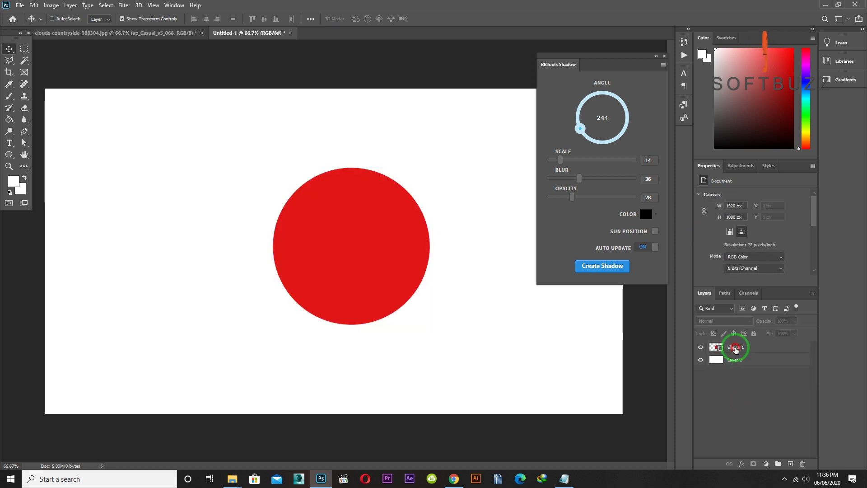
Rasterize the Ellipse 1 layer and move the red circle slightly up and to the left.
{"action": "right_click", "coordinate": [735, 349]}
{"action": "left_click", "coordinate": [790, 254]}
{"action": "left_click_drag", "start_coordinate": [385, 248], "coordinate": [341, 224]}
Create a shadow for the red circle and set the shadow's scale to 100.
{"action": "left_click", "coordinate": [610, 266]}
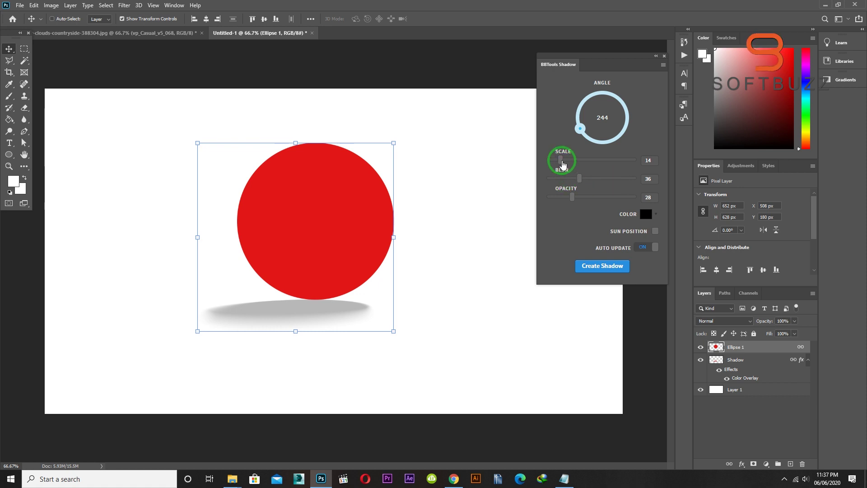
{"action": "left_click", "coordinate": [658, 160]}
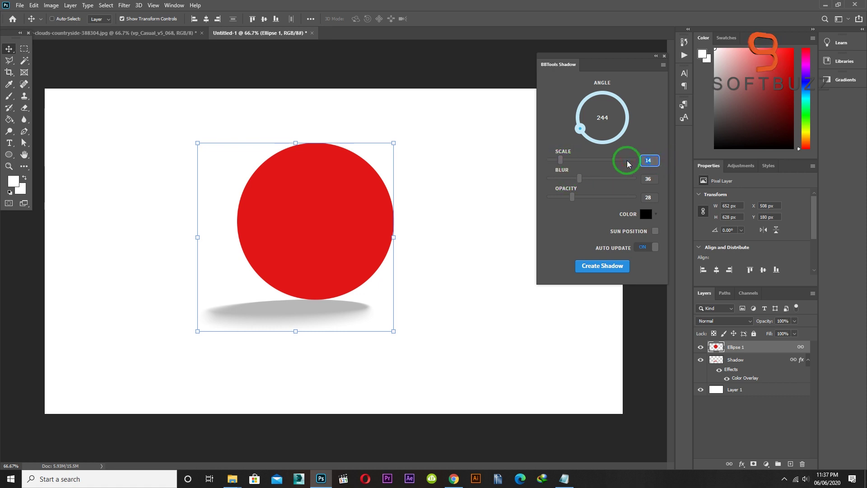
{"action": "left_click", "coordinate": [655, 182]}
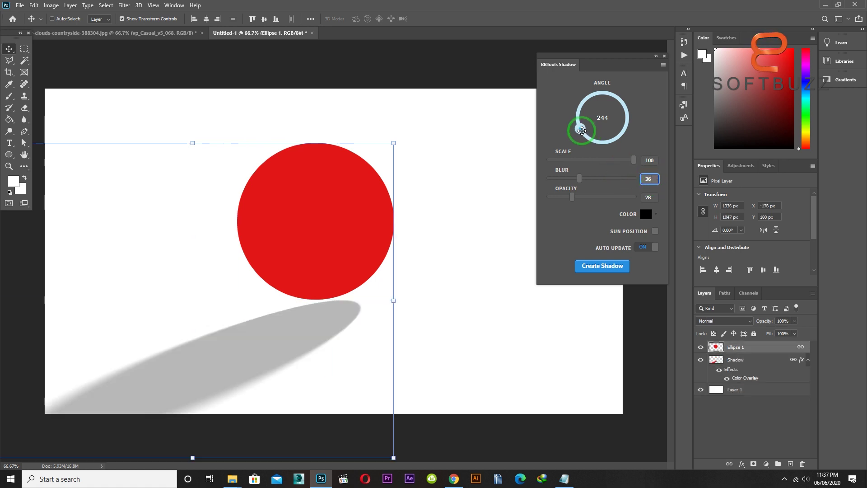
Set the red circle's shadow angle to 90.
{"action": "left_click", "coordinate": [609, 117]}
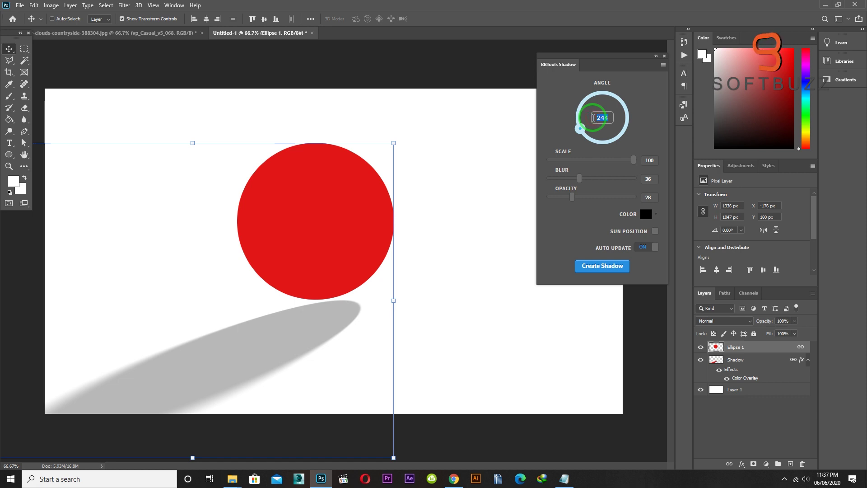
{"action": "type", "text": "90"}
{"action": "key", "text": "Return"}
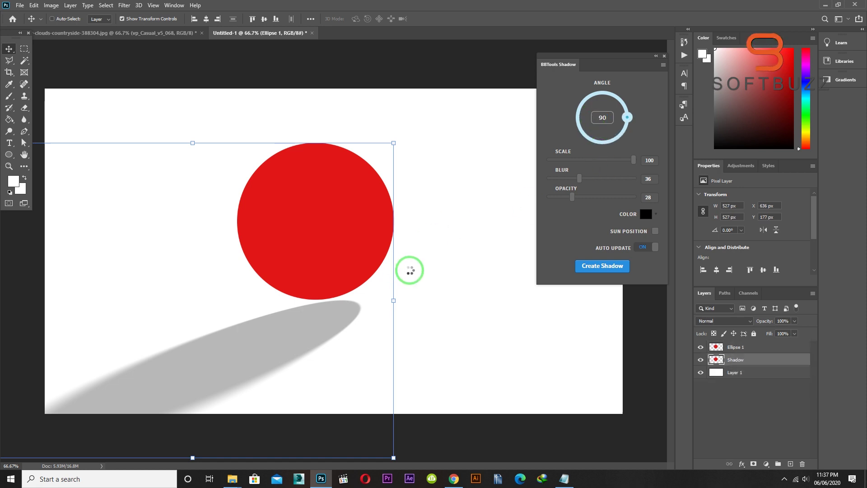
Set the red circle's shadow angle to 180 and move the circle with its shadow upward.
{"action": "left_click_drag", "start_coordinate": [609, 118], "coordinate": [581, 118]}
{"action": "type", "text": "180"}
{"action": "key", "text": "Return"}
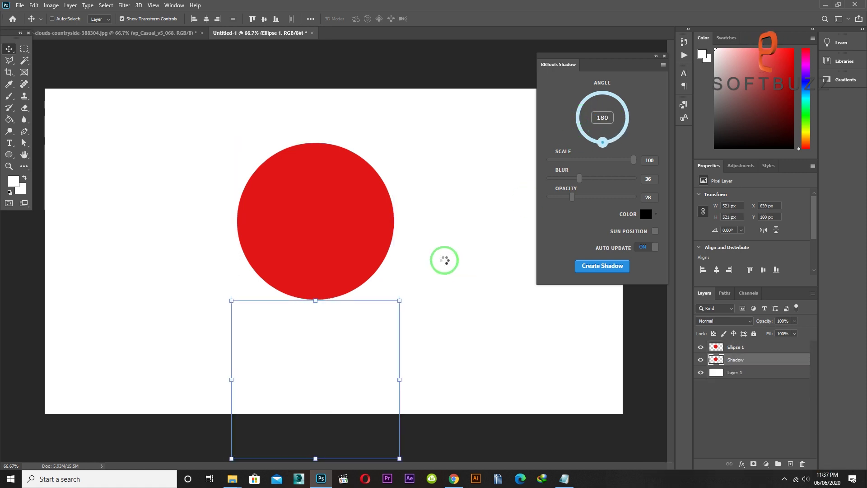
{"action": "mouse_move", "coordinate": [333, 235]}
{"action": "left_mouse_down"}
{"action": "mouse_move", "coordinate": [342, 186]}
{"action": "mouse_move", "coordinate": [342, 194]}
{"action": "mouse_move", "coordinate": [367, 147]}
{"action": "mouse_move", "coordinate": [367, 170]}
{"action": "left_mouse_up"}
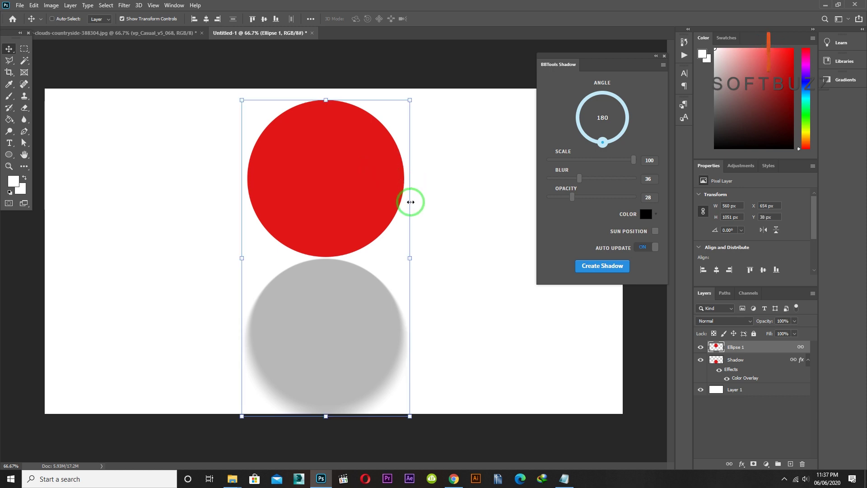
Set the circle shadow's opacity to 41, blur to 18 and angle to 154, and move the circle near the canvas's left edge.
{"action": "left_click_drag", "start_coordinate": [582, 196], "coordinate": [606, 196]}
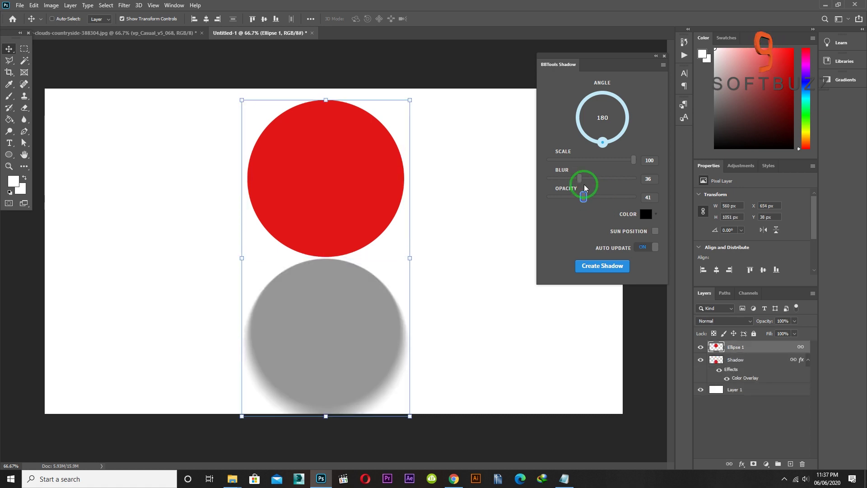
{"action": "left_click_drag", "start_coordinate": [569, 180], "coordinate": [563, 179]}
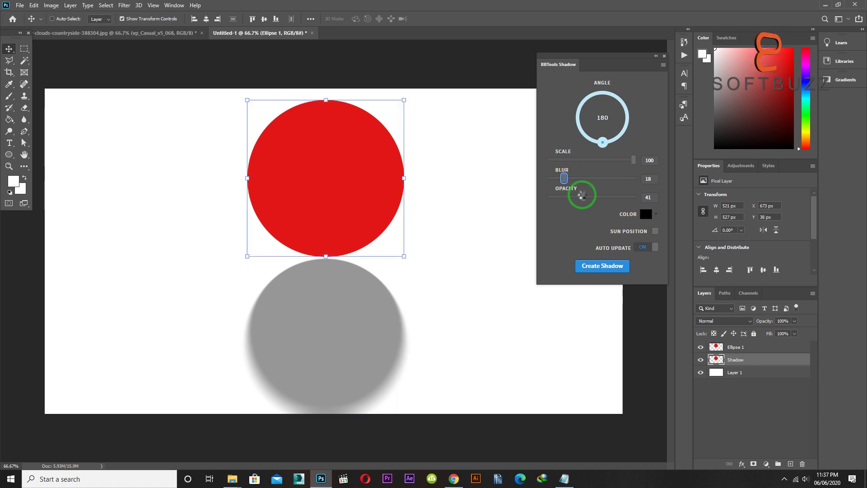
{"action": "left_click_drag", "start_coordinate": [605, 143], "coordinate": [613, 141]}
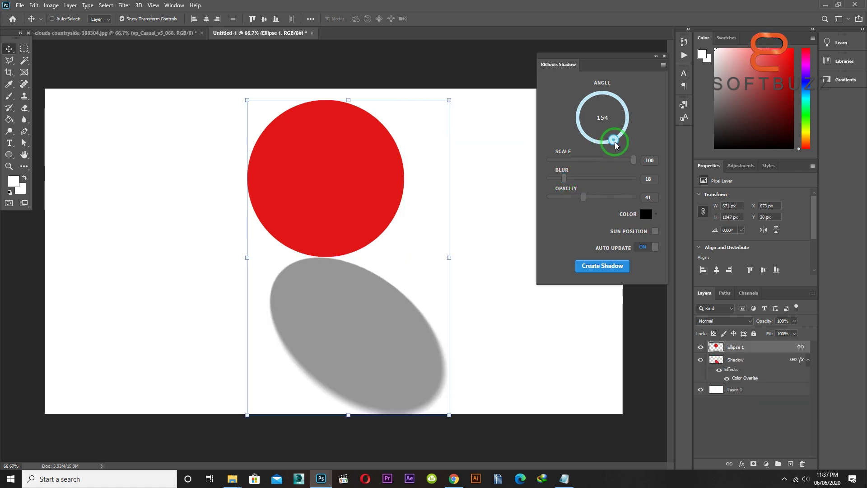
{"action": "left_click_drag", "start_coordinate": [316, 158], "coordinate": [190, 163]}
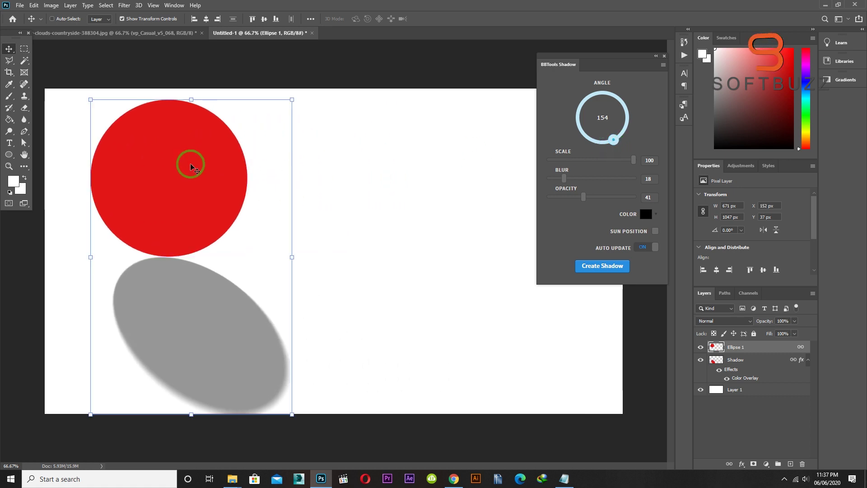
Add a new layer and draw a rectangle about 533 by 522 px to the right of the red circle.
{"action": "left_click", "coordinate": [9, 154]}
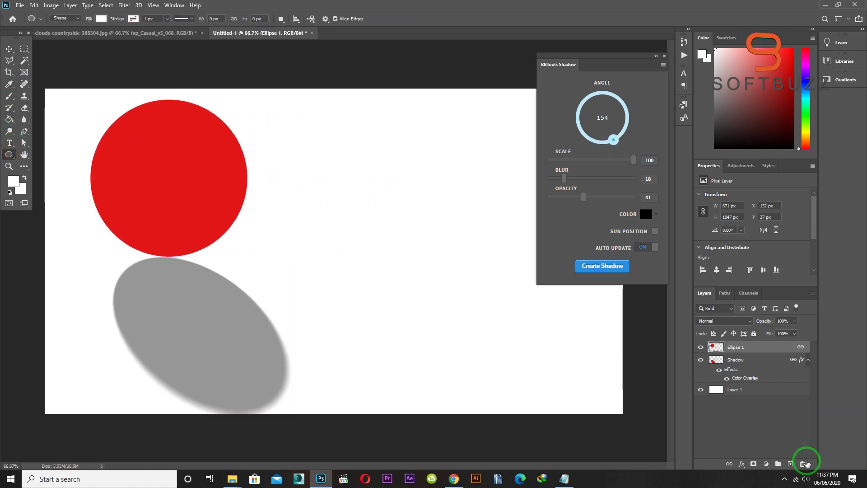
{"action": "left_click", "coordinate": [791, 463]}
{"action": "right_click", "coordinate": [14, 158]}
{"action": "left_click", "coordinate": [50, 155]}
{"action": "left_click_drag", "start_coordinate": [350, 134], "coordinate": [511, 291]}
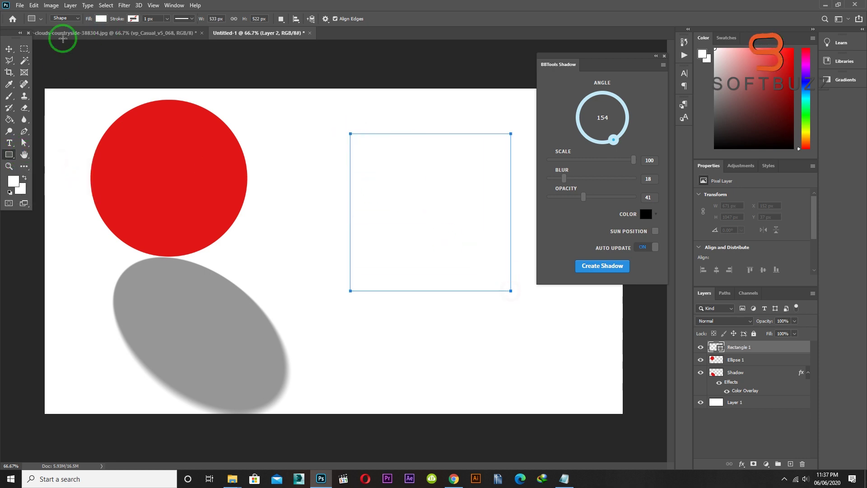
Fill the rectangle with blue from the recently used colors and move it slightly up and to the left.
{"action": "left_click", "coordinate": [9, 48]}
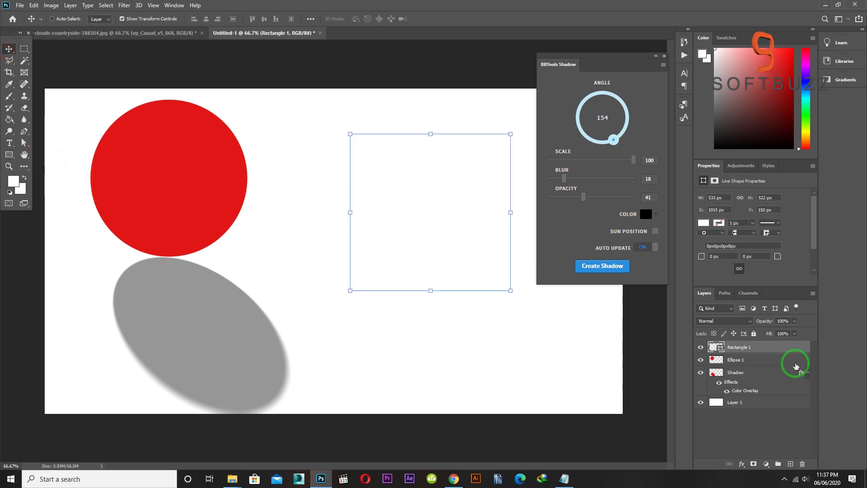
{"action": "left_click", "coordinate": [705, 223]}
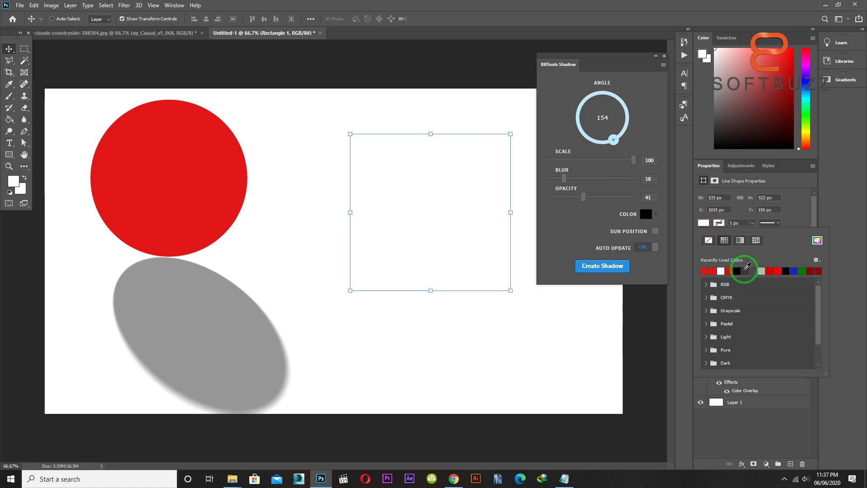
{"action": "left_click", "coordinate": [793, 271]}
{"action": "left_click_drag", "start_coordinate": [429, 193], "coordinate": [411, 181]}
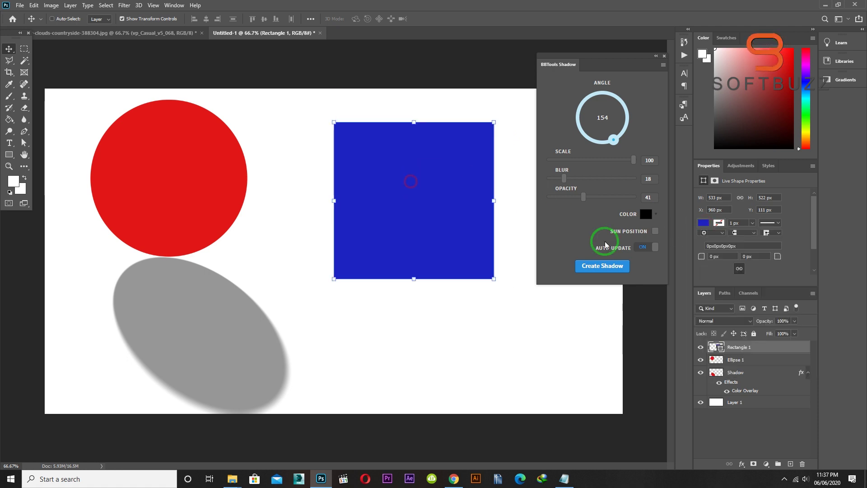
Rasterize the Rectangle 1 layer and create a shadow for the blue rectangle.
{"action": "left_click", "coordinate": [604, 266]}
{"action": "left_click", "coordinate": [456, 271]}
{"action": "left_click", "coordinate": [793, 373]}
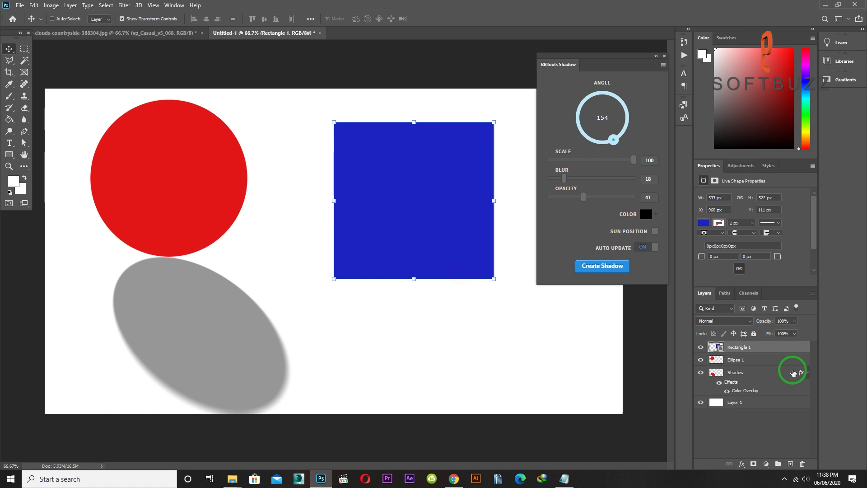
{"action": "right_click", "coordinate": [759, 348]}
{"action": "left_click", "coordinate": [697, 238]}
{"action": "left_click", "coordinate": [594, 266]}
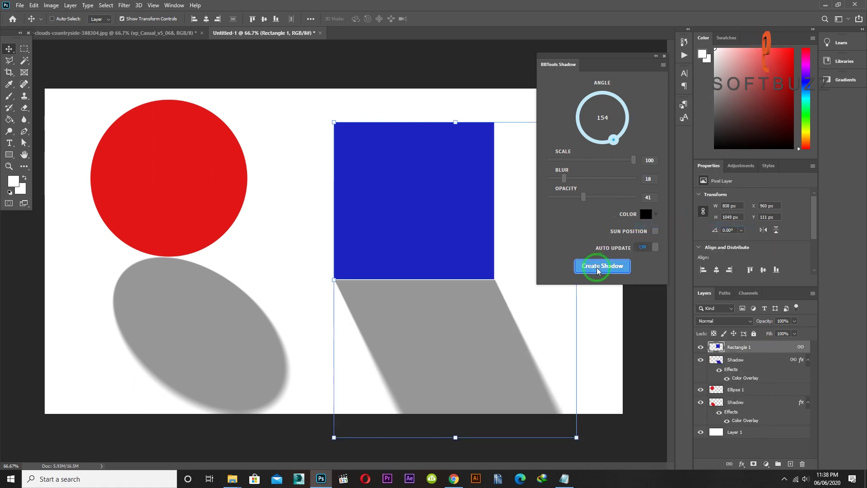
Move the blue rectangle to the canvas's upper edge and set its shadow's angle to 130.
{"action": "left_click_drag", "start_coordinate": [413, 236], "coordinate": [382, 204]}
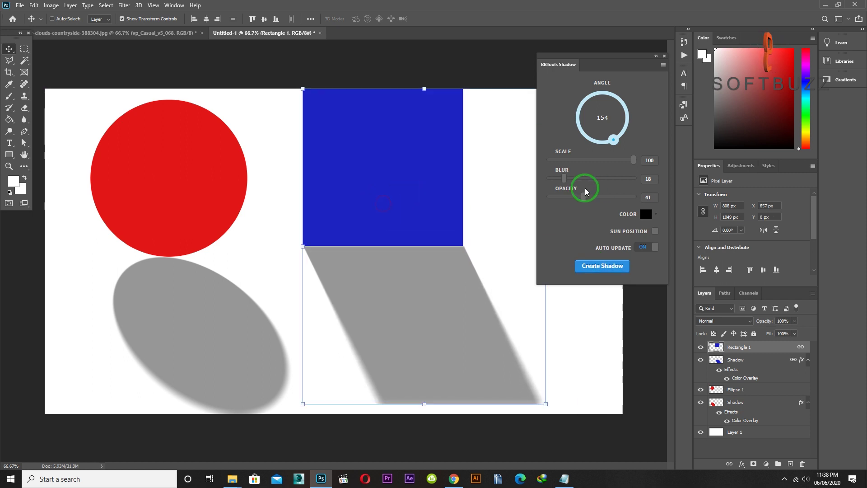
{"action": "left_click_drag", "start_coordinate": [614, 142], "coordinate": [629, 119]}
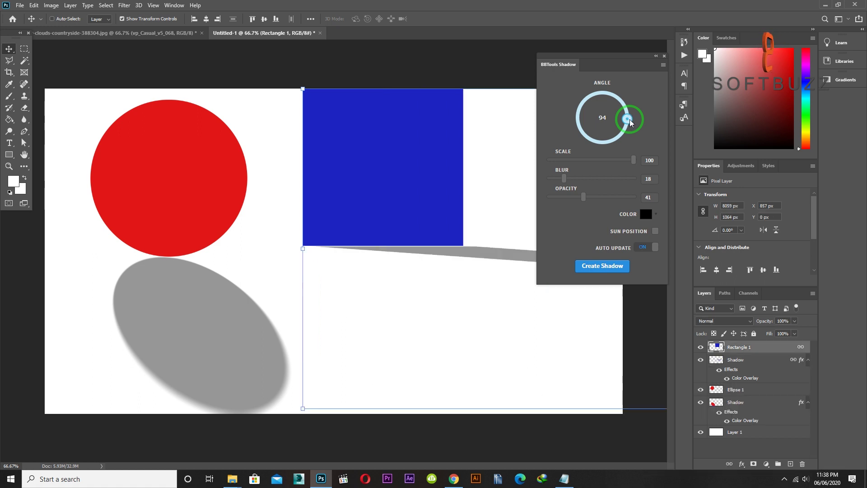
{"action": "left_click_drag", "start_coordinate": [628, 123], "coordinate": [622, 135]}
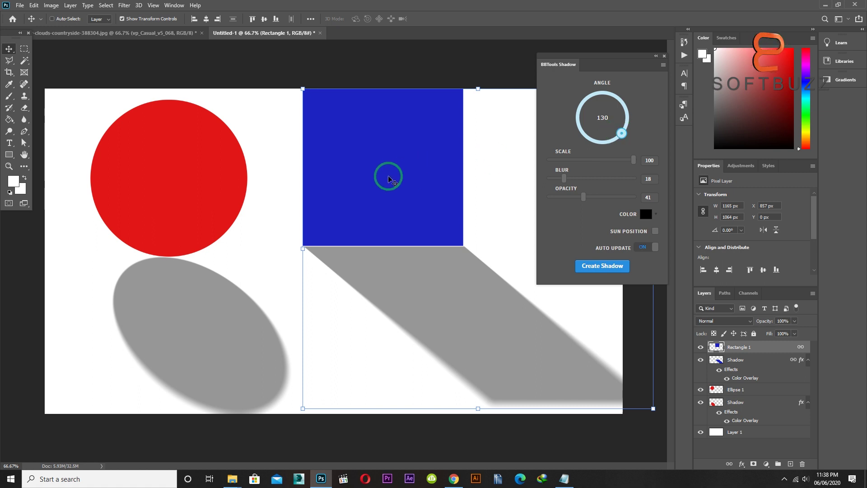
Scale the blue rectangle and its shadow down to about 56% and move them closer to the red circle.
{"action": "left_click_drag", "start_coordinate": [311, 97], "coordinate": [364, 146]}
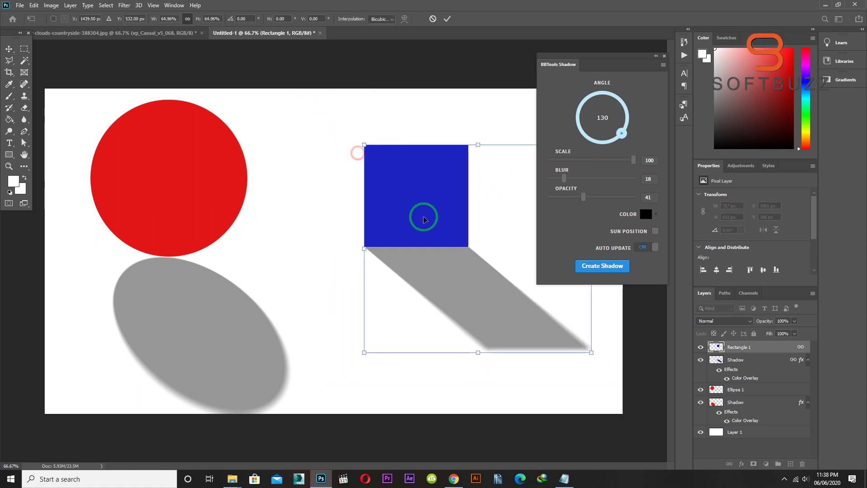
{"action": "left_click_drag", "start_coordinate": [424, 215], "coordinate": [362, 209]}
{"action": "left_click_drag", "start_coordinate": [313, 139], "coordinate": [325, 154]}
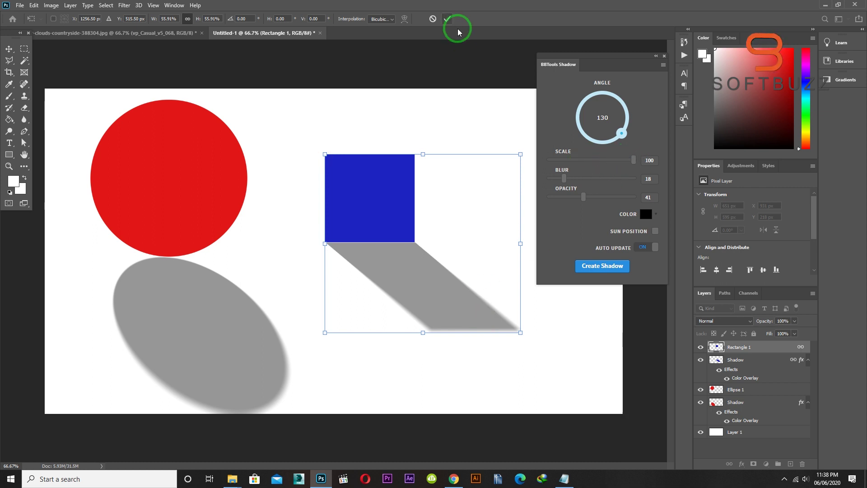
{"action": "left_click", "coordinate": [446, 18]}
Set the blue rectangle's shadow scale to 70.
{"action": "left_click_drag", "start_coordinate": [632, 163], "coordinate": [612, 161]}
{"action": "double_click", "coordinate": [640, 160]}
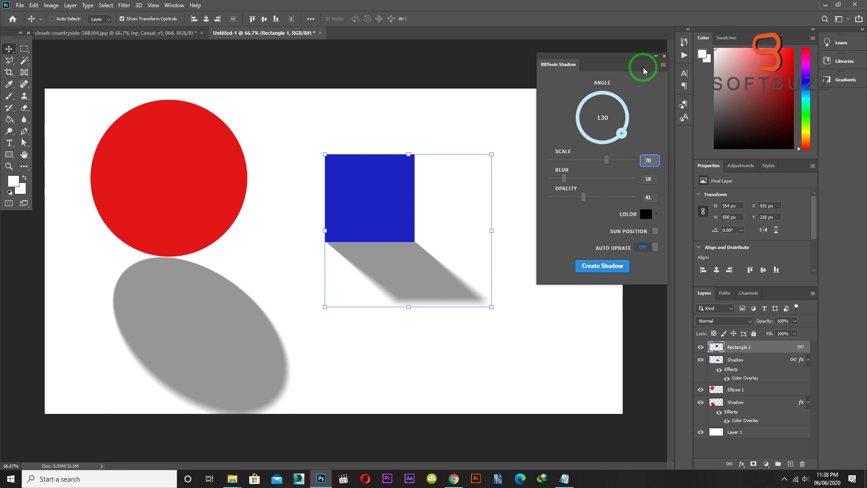
{"action": "type", "text": "70"}
{"action": "double_click", "coordinate": [653, 176]}
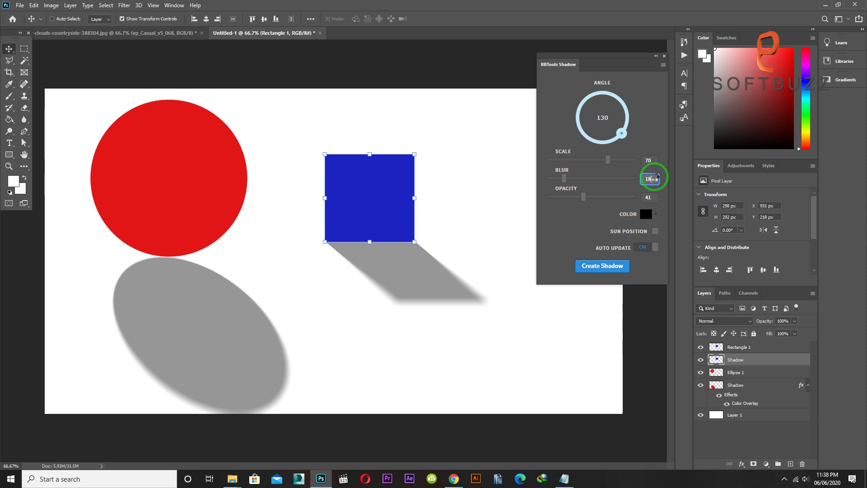
{"action": "left_click", "coordinate": [21, 6]}
{"action": "left_click", "coordinate": [26, 15]}
{"action": "key", "text": "Return"}
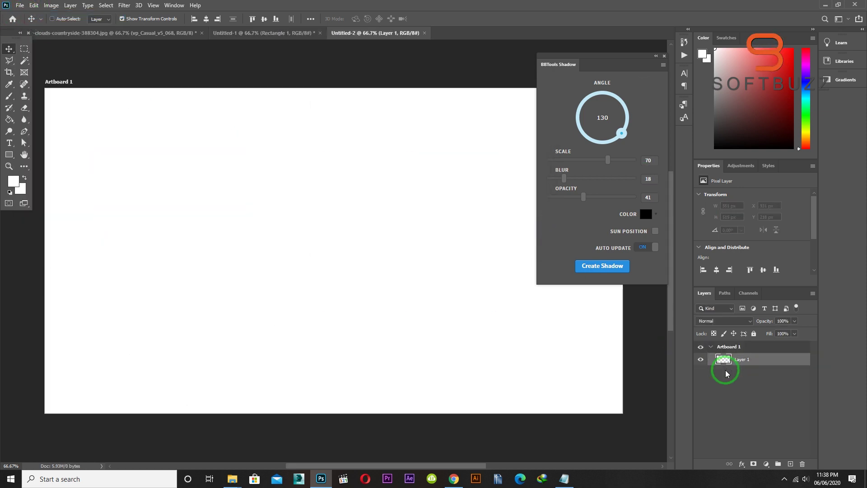
{"action": "left_click", "coordinate": [424, 34]}
Delete the rectangle, the circle and both of their shadow layers, keeping only Layer 1.
{"action": "left_click", "coordinate": [773, 373]}
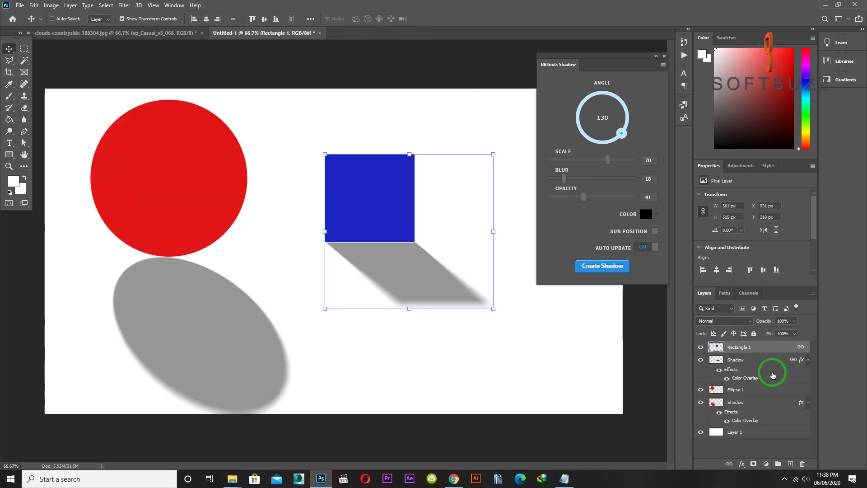
{"action": "key", "text": "Delete"}
{"action": "key", "text": "Delete"}
{"action": "key", "text": "Delete"}
{"action": "key", "text": "Delete"}
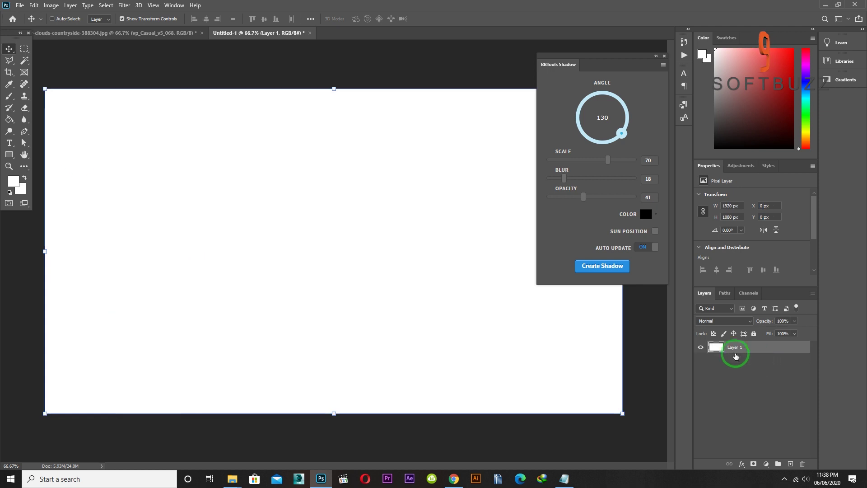
Add the text SOFTBUZ near the middle of the blank canvas.
{"action": "left_click", "coordinate": [9, 143]}
{"action": "left_click", "coordinate": [286, 218]}
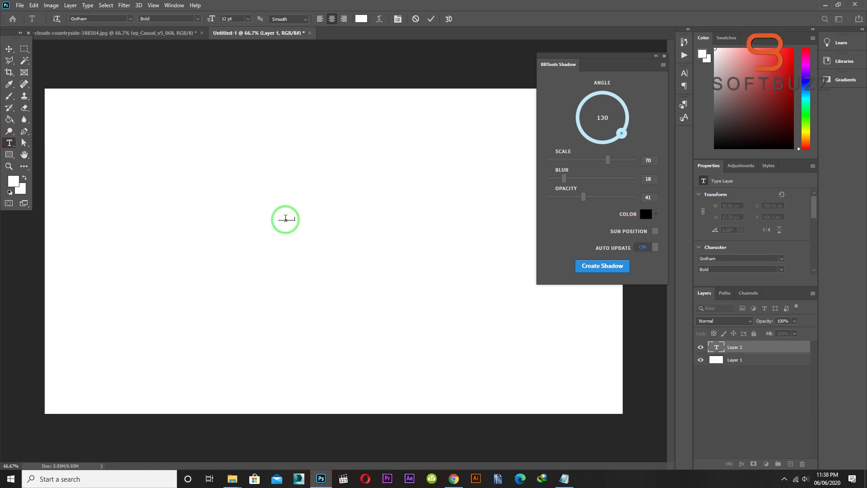
{"action": "left_click", "coordinate": [9, 49]}
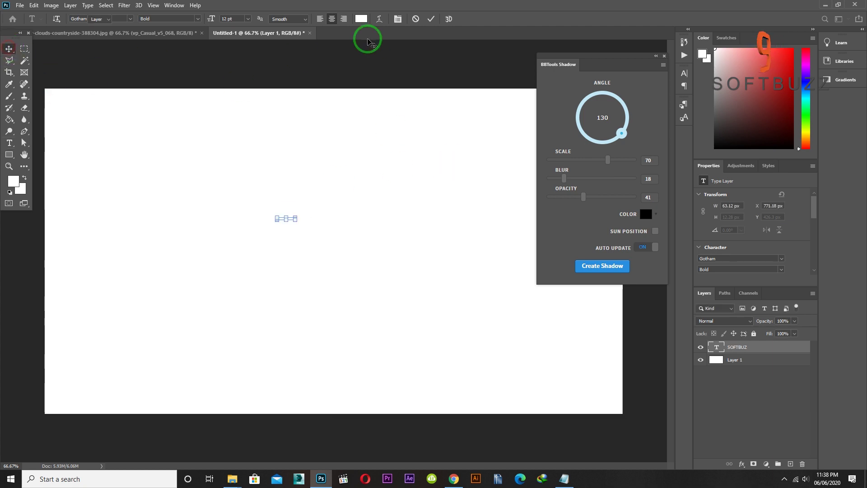
Change the color of the SOFTBUZ text to orange.
{"action": "double_click", "coordinate": [717, 347]}
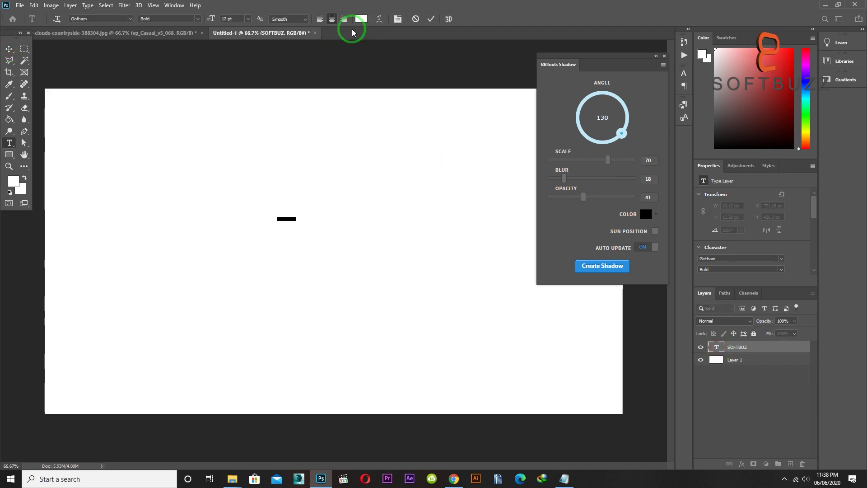
{"action": "left_click", "coordinate": [362, 19]}
{"action": "left_click_drag", "start_coordinate": [658, 266], "coordinate": [657, 281]}
{"action": "left_click", "coordinate": [655, 271]}
{"action": "left_click", "coordinate": [639, 179]}
{"action": "left_click", "coordinate": [735, 168]}
Enlarge the SOFTBUZ text to about 1848%, shift it slightly down and to the right, and create its shadow.
{"action": "left_click", "coordinate": [8, 49]}
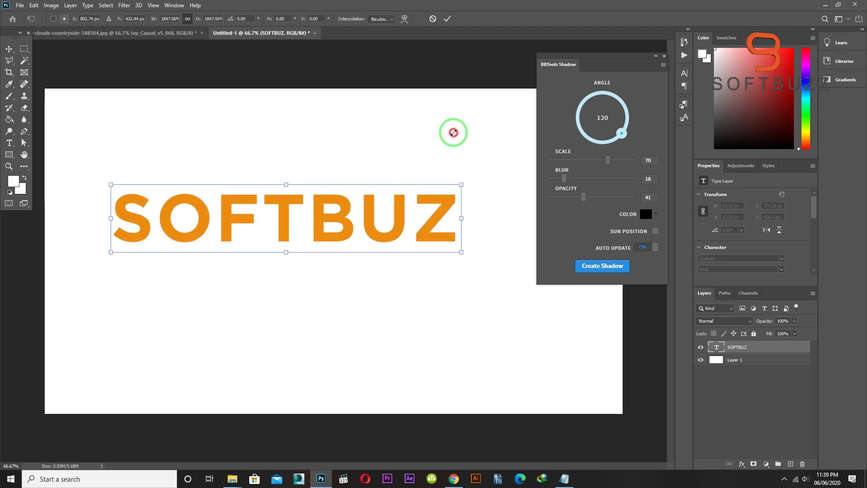
{"action": "left_click_drag", "start_coordinate": [459, 218], "coordinate": [494, 228]}
{"action": "key", "text": "Return"}
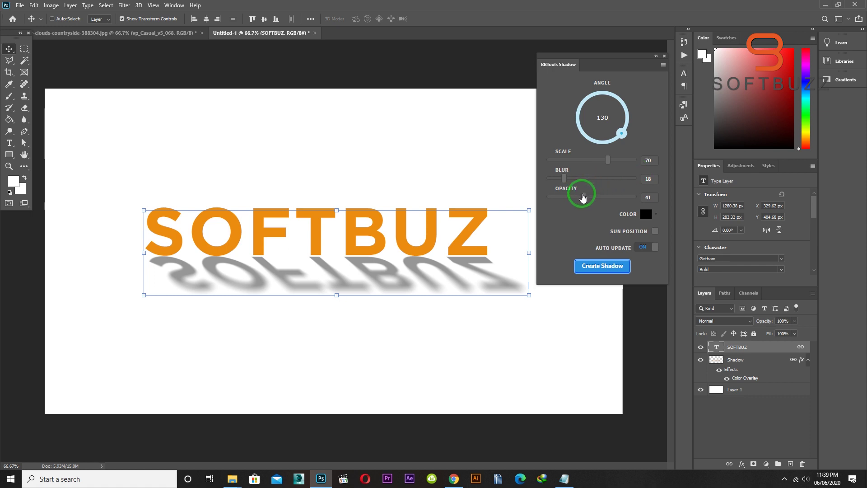
Set the text shadow's opacity to 100 and its blur to 8.
{"action": "left_click", "coordinate": [644, 200]}
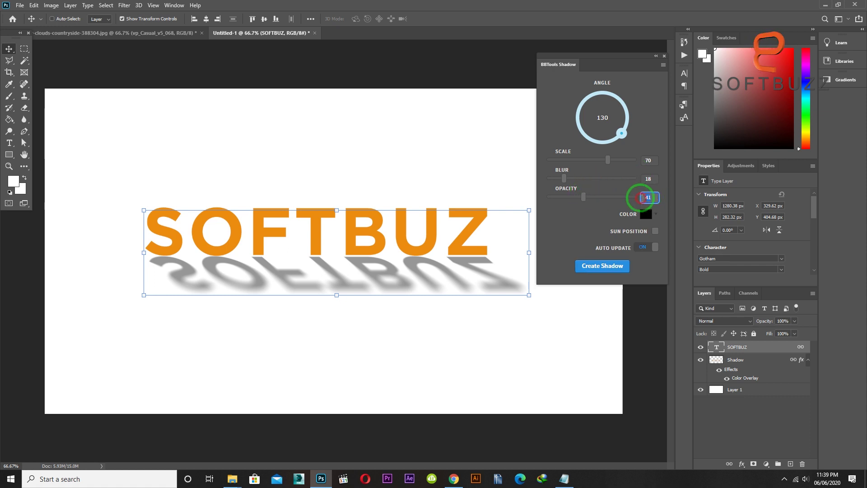
{"action": "left_click", "coordinate": [650, 179]}
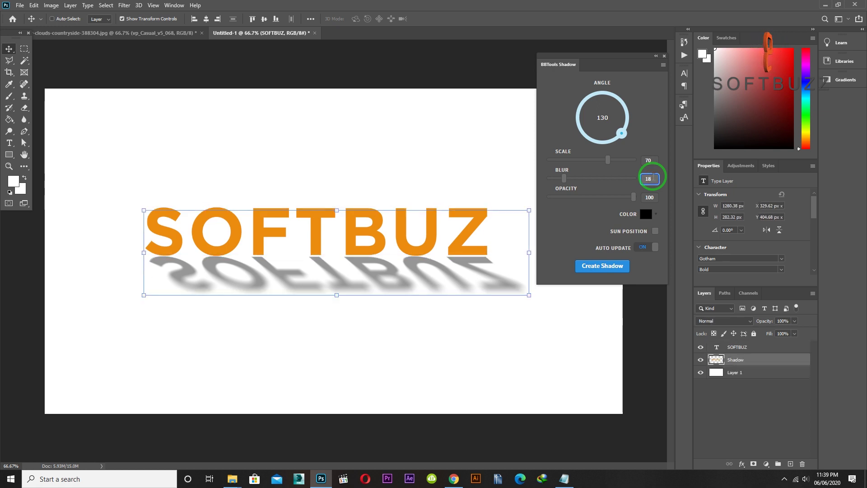
{"action": "left_click", "coordinate": [557, 179]}
Set the text shadow's opacity to 50 and its angle to 83.
{"action": "left_click", "coordinate": [606, 196]}
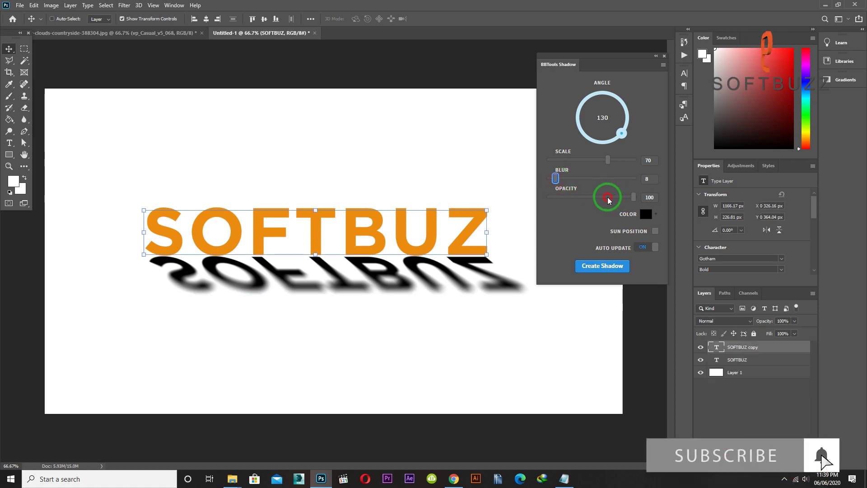
{"action": "left_click", "coordinate": [646, 198]}
{"action": "type", "text": "50"}
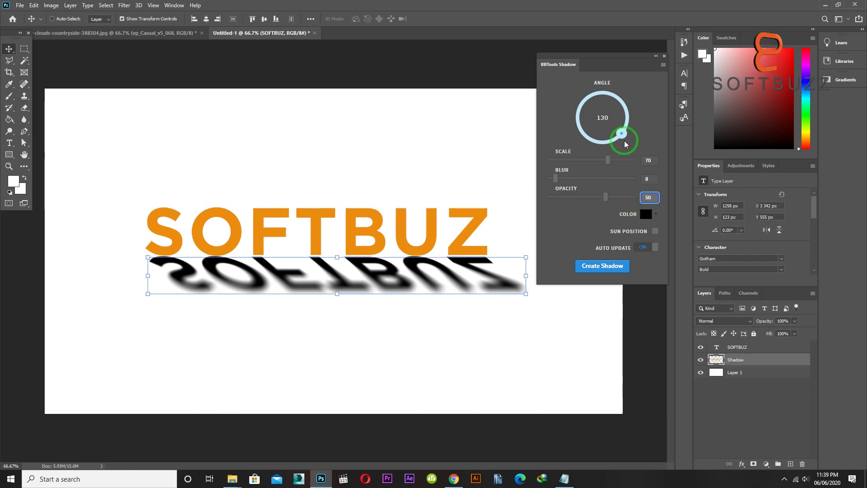
{"action": "left_click_drag", "start_coordinate": [616, 145], "coordinate": [628, 115]}
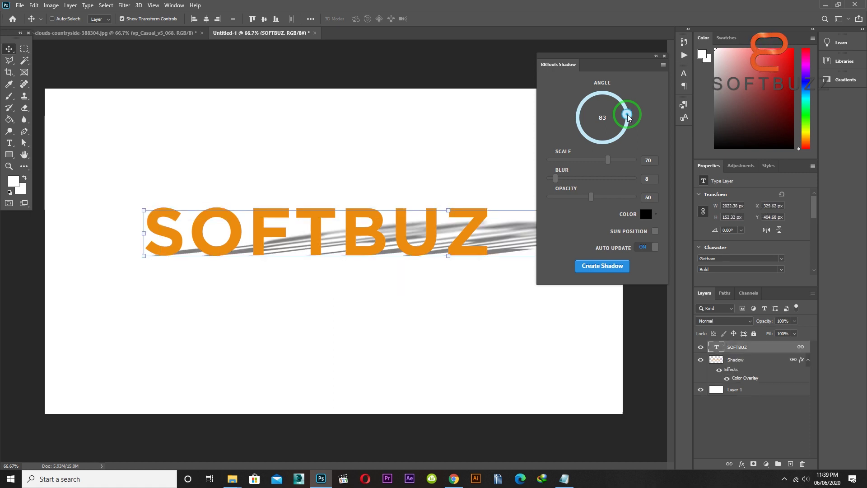
Move the SOFTBUZ text about 80 px left and 133 px up, and set its shadow angle to 180.
{"action": "left_click_drag", "start_coordinate": [451, 244], "coordinate": [439, 201]}
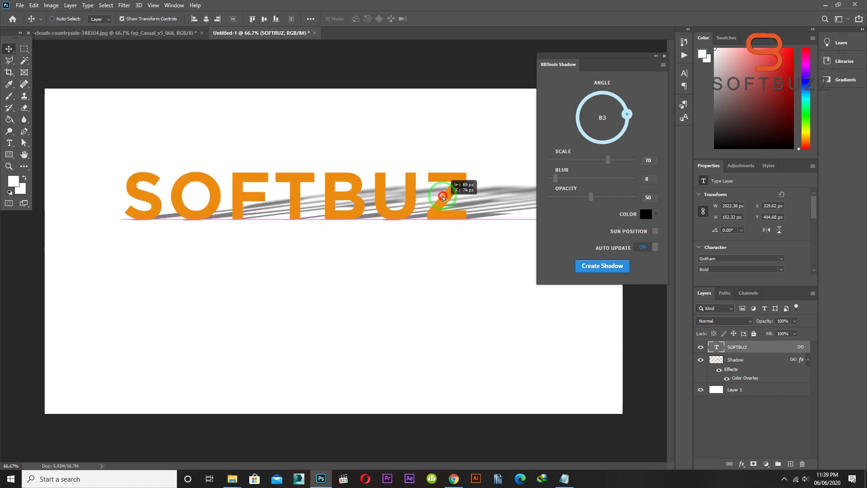
{"action": "left_click", "coordinate": [610, 118]}
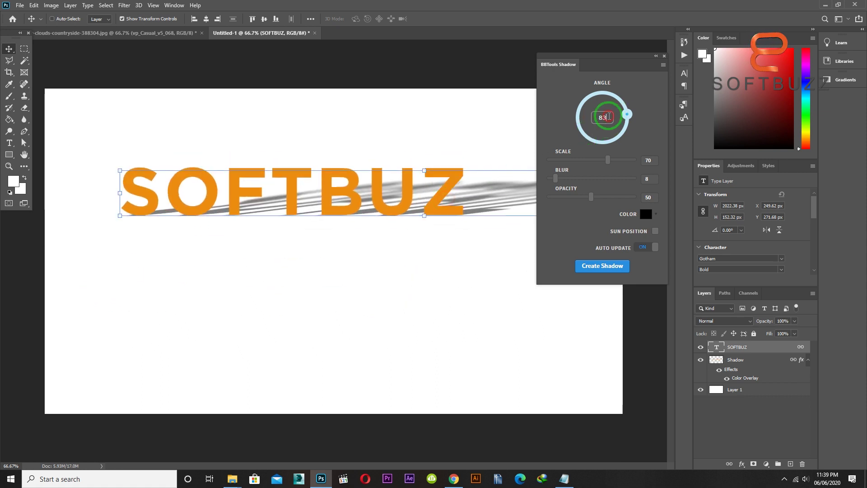
{"action": "left_click_drag", "start_coordinate": [609, 119], "coordinate": [596, 115]}
{"action": "type", "text": "180"}
{"action": "key", "text": "Return"}
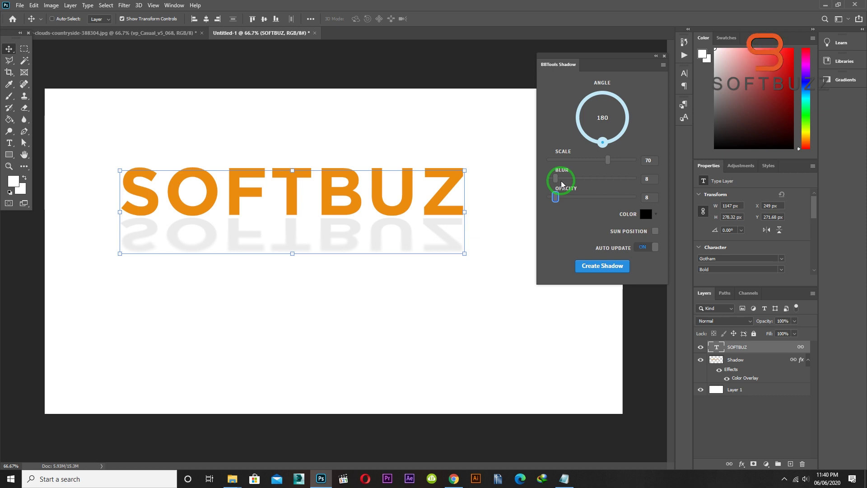
Soften the text shadow by setting its blur to 28, its opacity to 4, and finally its blur to 50.
{"action": "left_click_drag", "start_coordinate": [560, 179], "coordinate": [571, 178]}
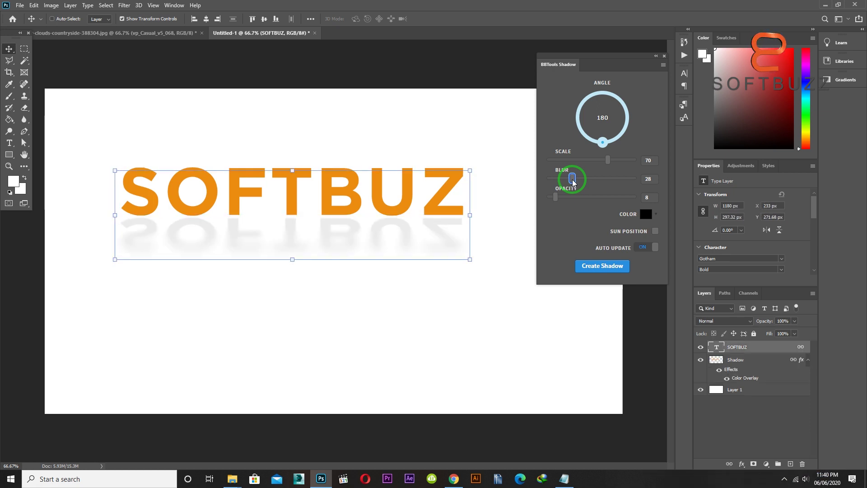
{"action": "left_click_drag", "start_coordinate": [556, 197], "coordinate": [555, 198]}
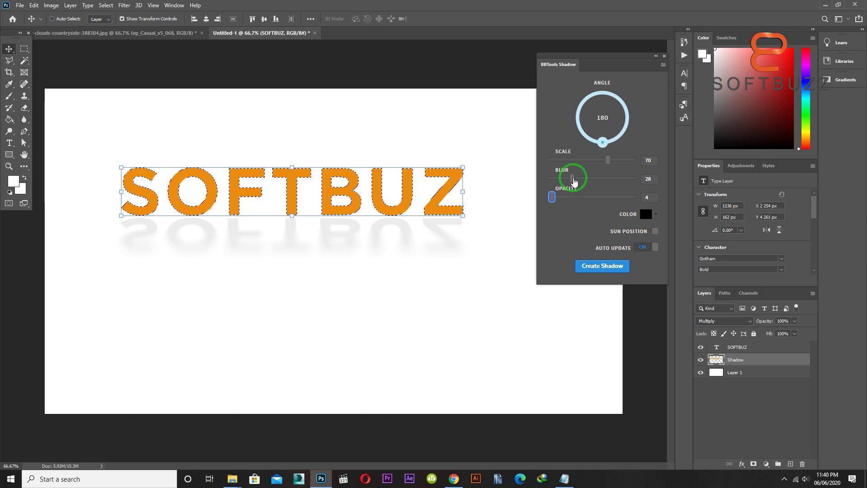
{"action": "left_click_drag", "start_coordinate": [574, 181], "coordinate": [584, 180]}
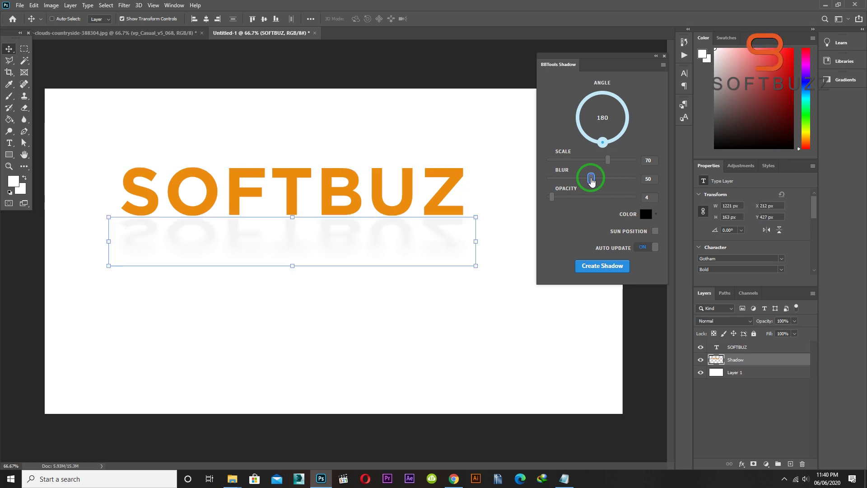
Move the SOFTBUZ text and shadow about 43 px right and 121 px down, and clear the transform box and expanded BBTools Shadow panel from view.
{"action": "left_click_drag", "start_coordinate": [445, 192], "coordinate": [459, 228]}
{"action": "left_click", "coordinate": [24, 48]}
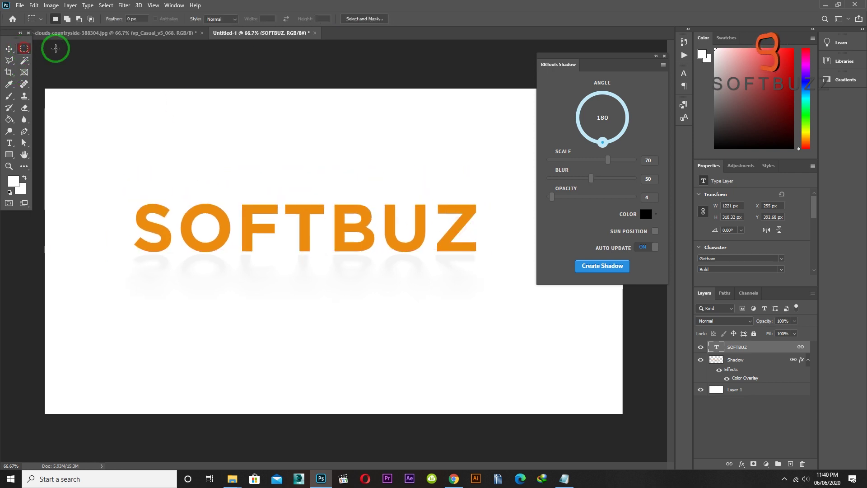
{"action": "left_click", "coordinate": [662, 57]}
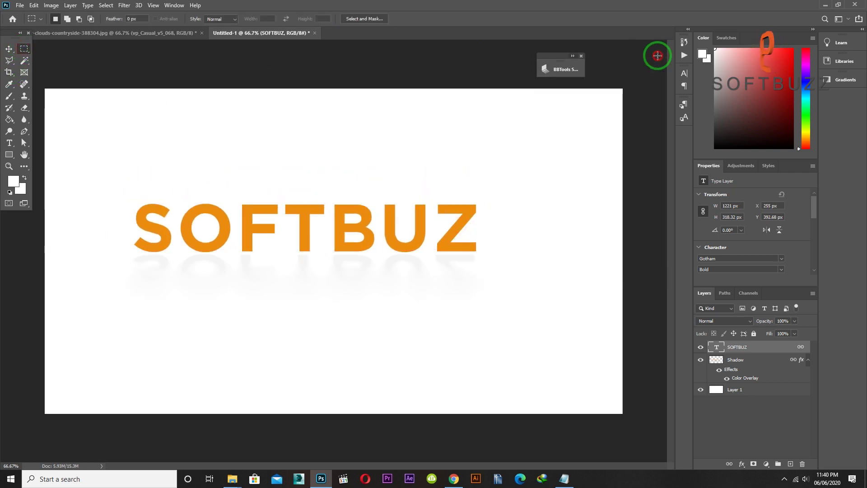